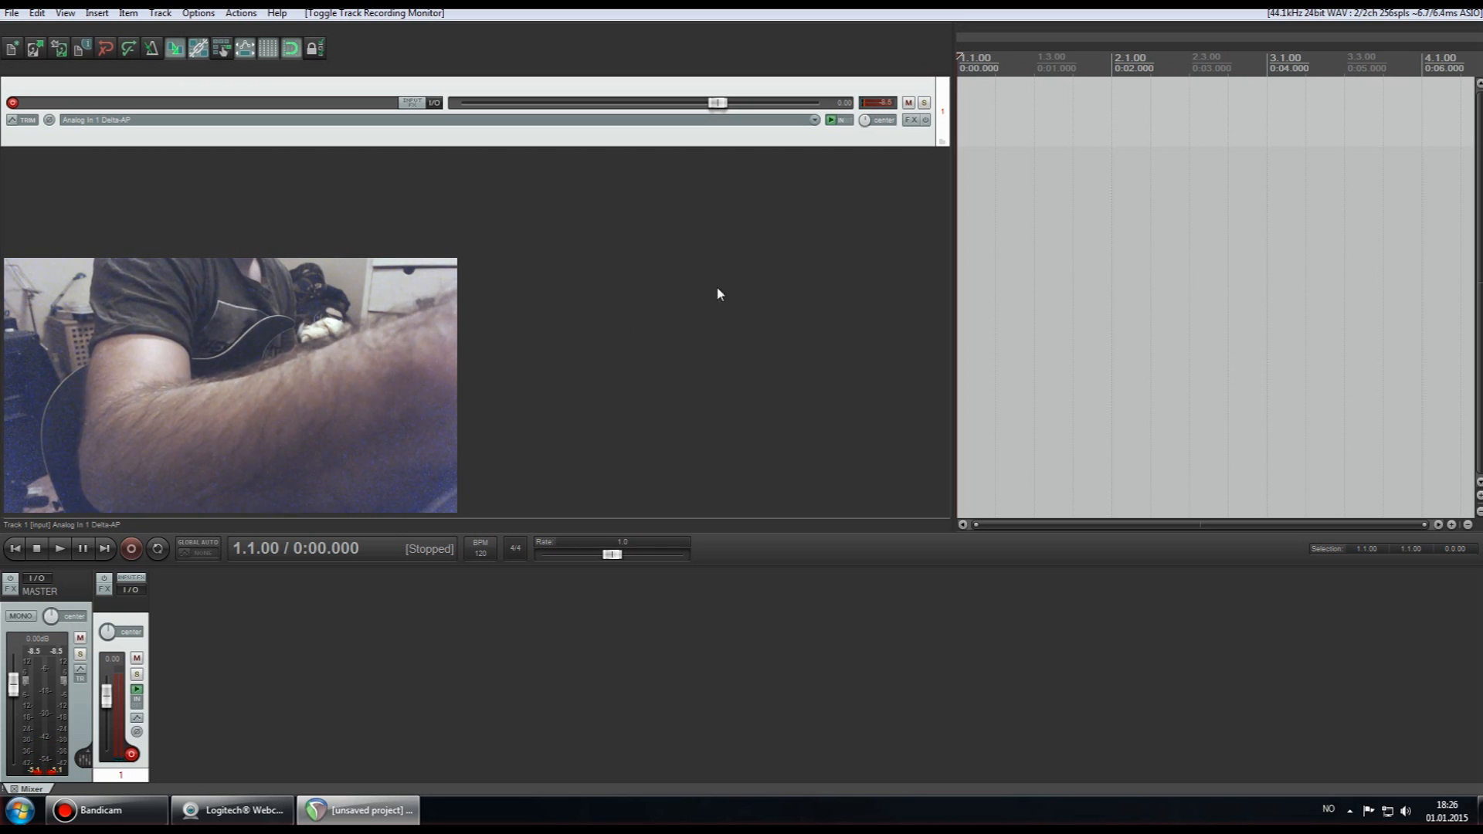
Step: Add the GrindMachine (AudioAssault) VST to track 1 and move its window into the clear area beside the webcam picture
{"action": "left_click", "coordinate": [911, 120]}
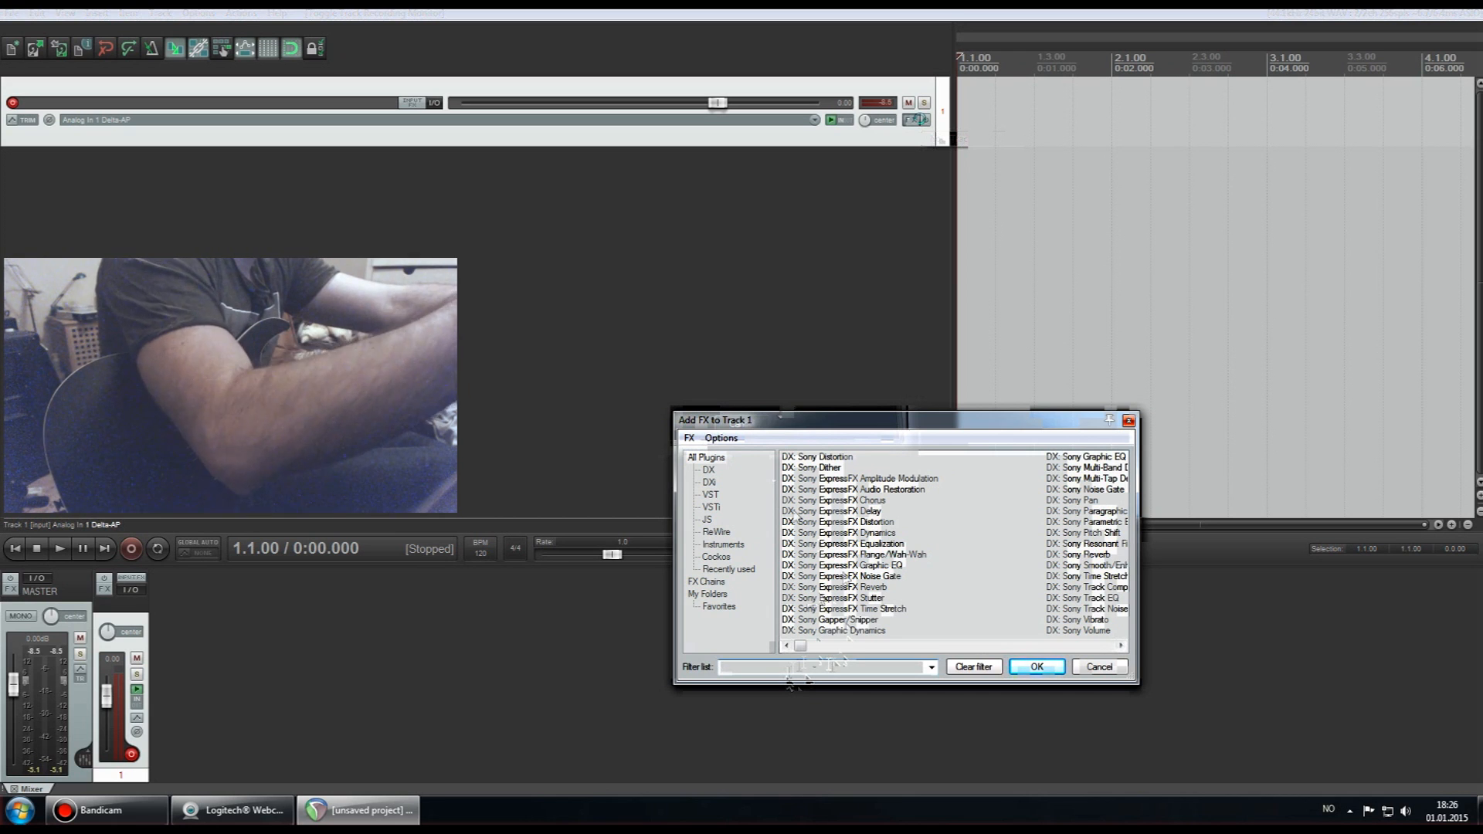
{"action": "type", "text": "grind"}
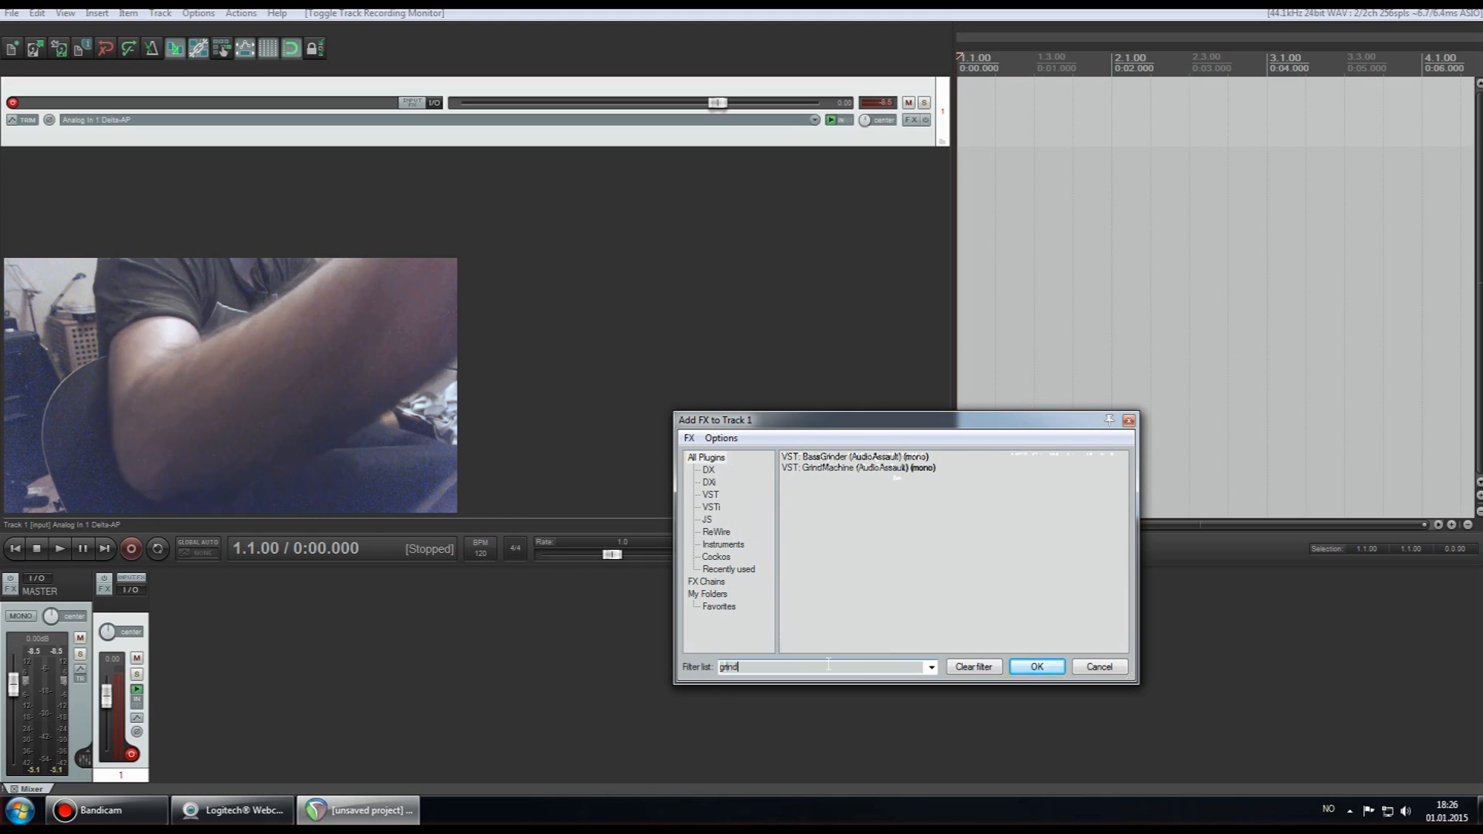
{"action": "double_click", "coordinate": [840, 469]}
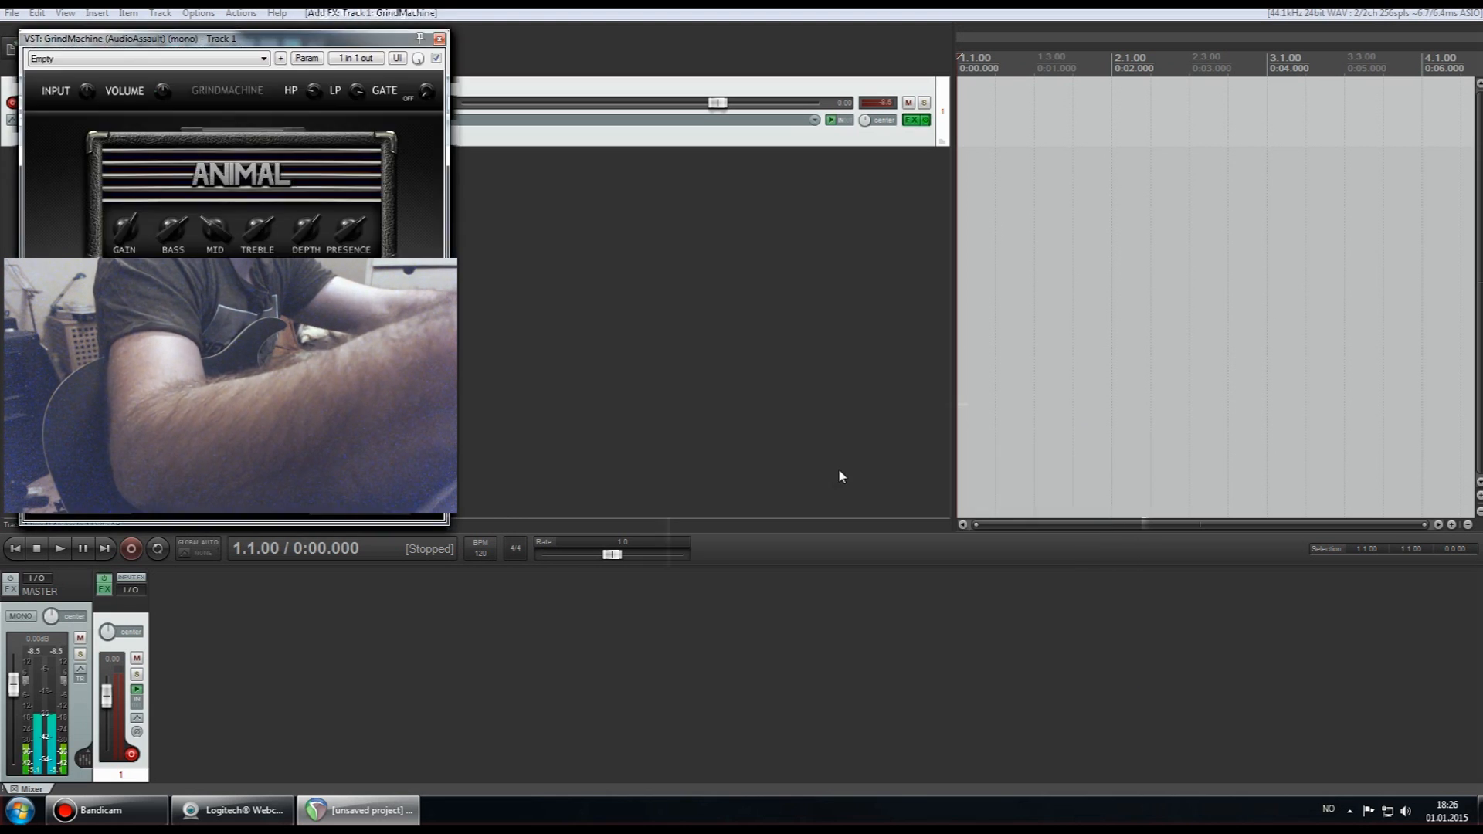
{"action": "left_click_drag", "start_coordinate": [340, 44], "coordinate": [926, 228]}
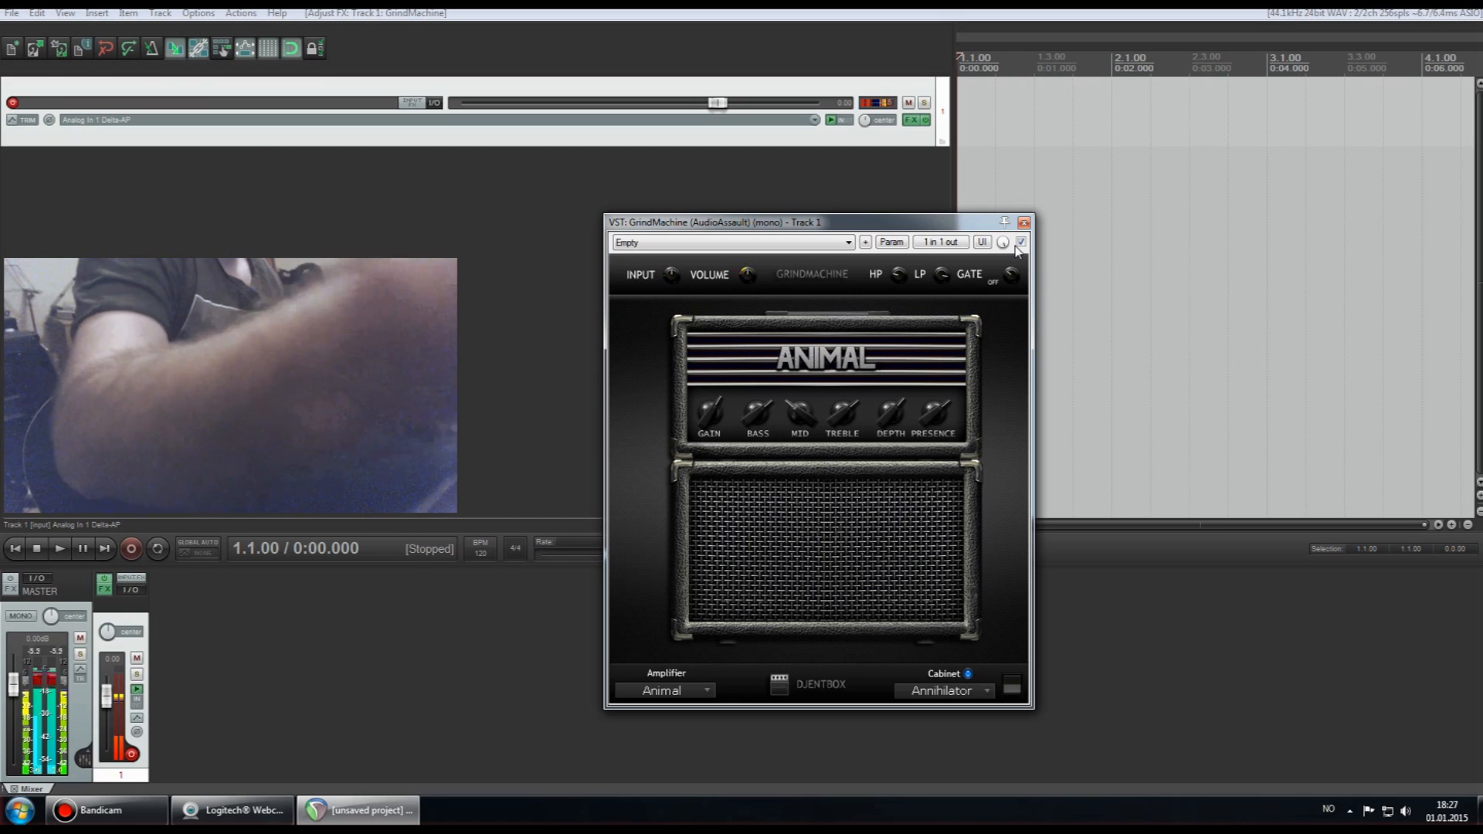
Step: Browse GrindMachine's amplifier and cabinet choices, set the cabinet to Destroyer, and adjust the Animal amp's gain
{"action": "left_click", "coordinate": [666, 696]}
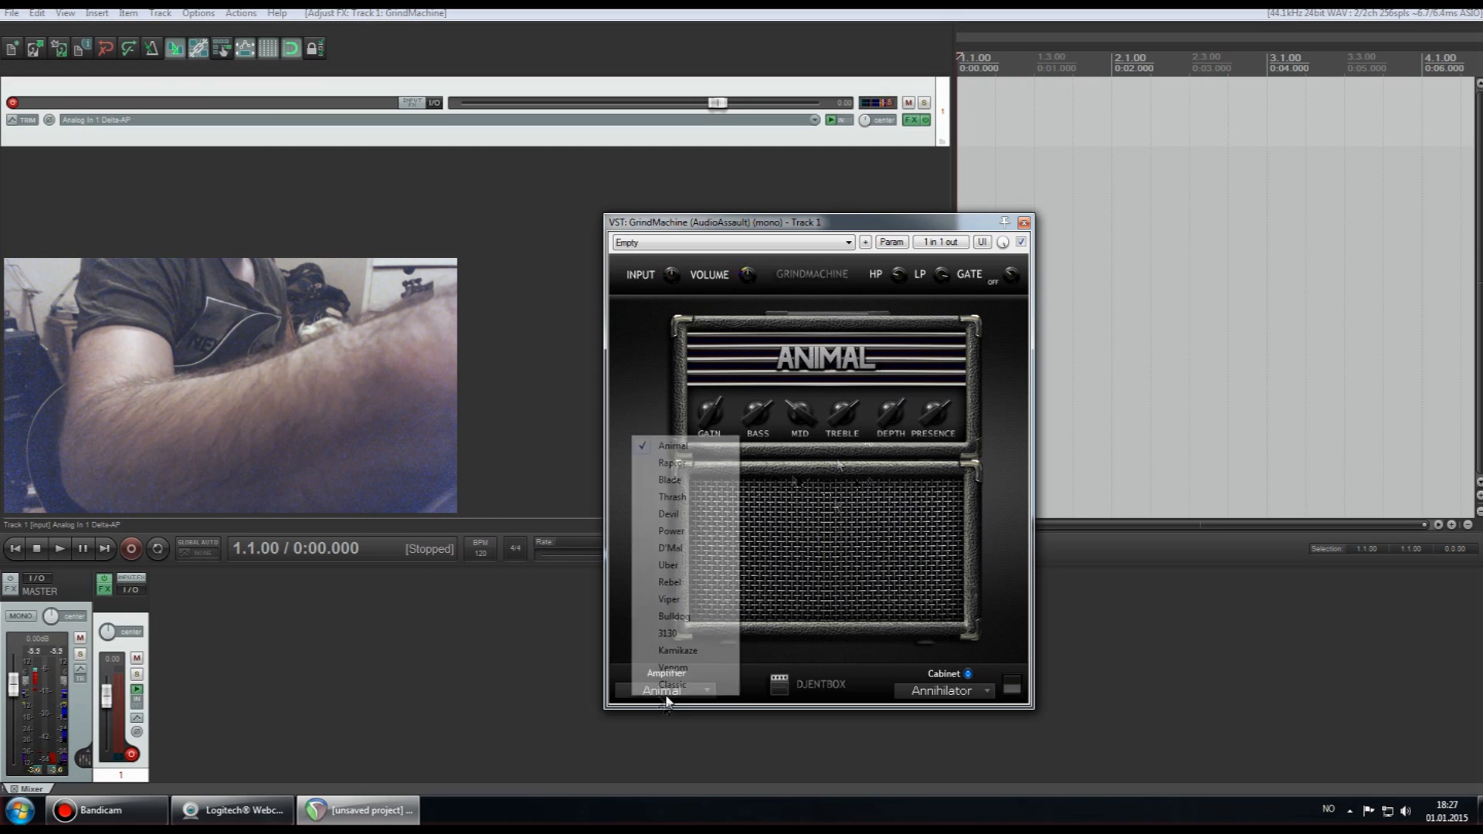
{"action": "left_click", "coordinate": [924, 682]}
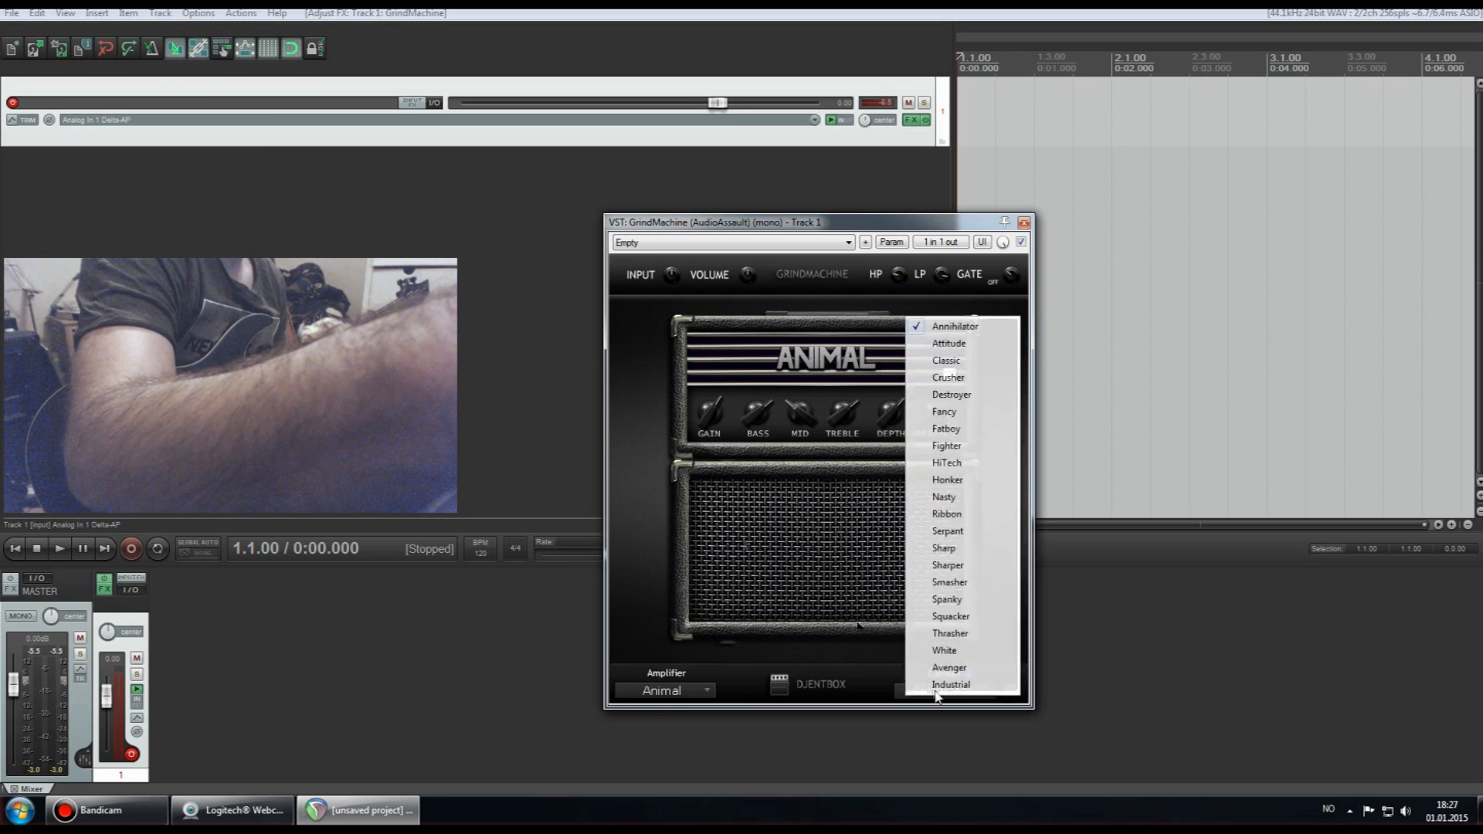
{"action": "left_click", "coordinate": [673, 691]}
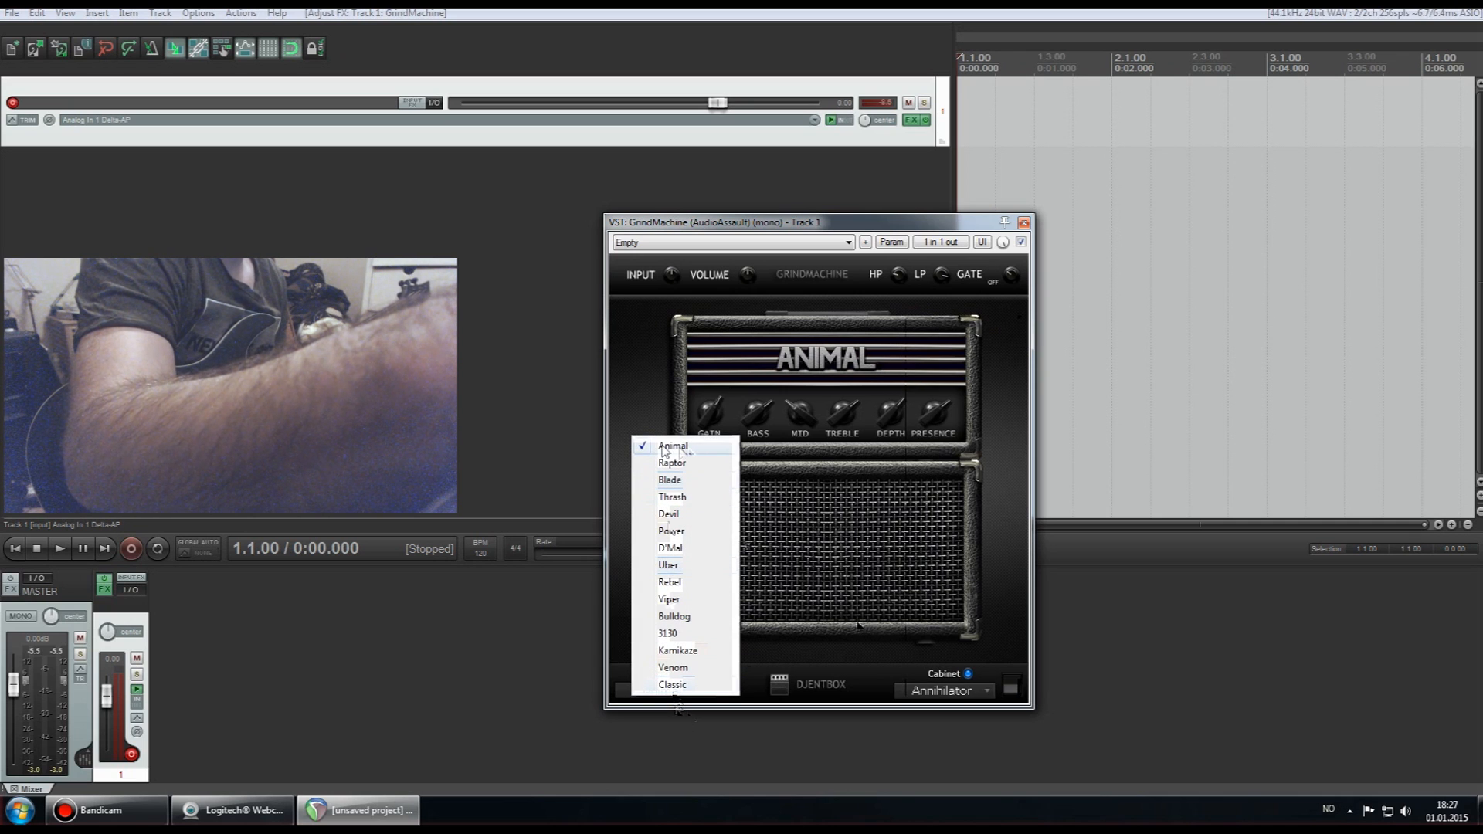
{"action": "left_click", "coordinate": [940, 690]}
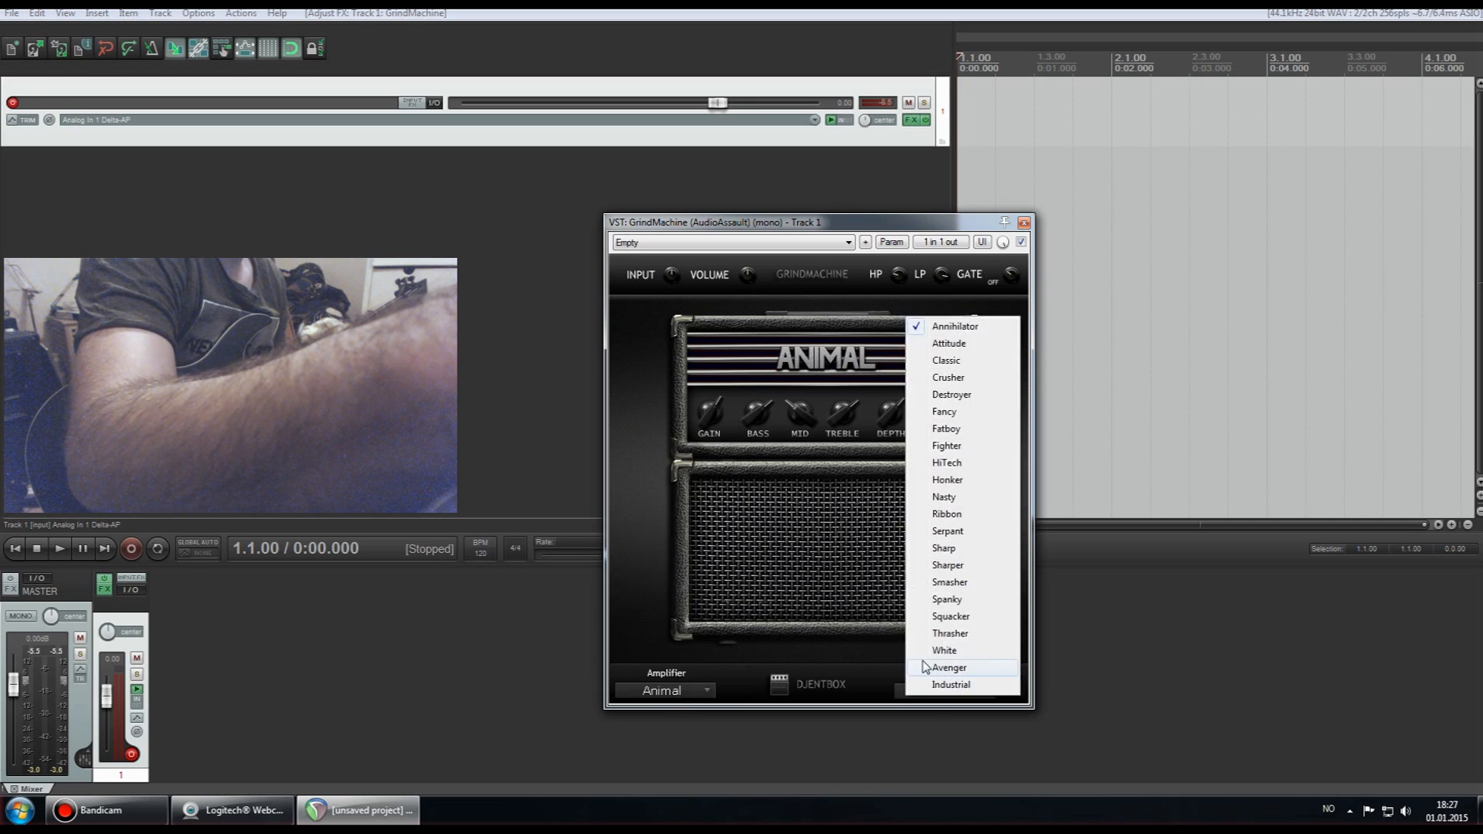
{"action": "left_click", "coordinate": [951, 394]}
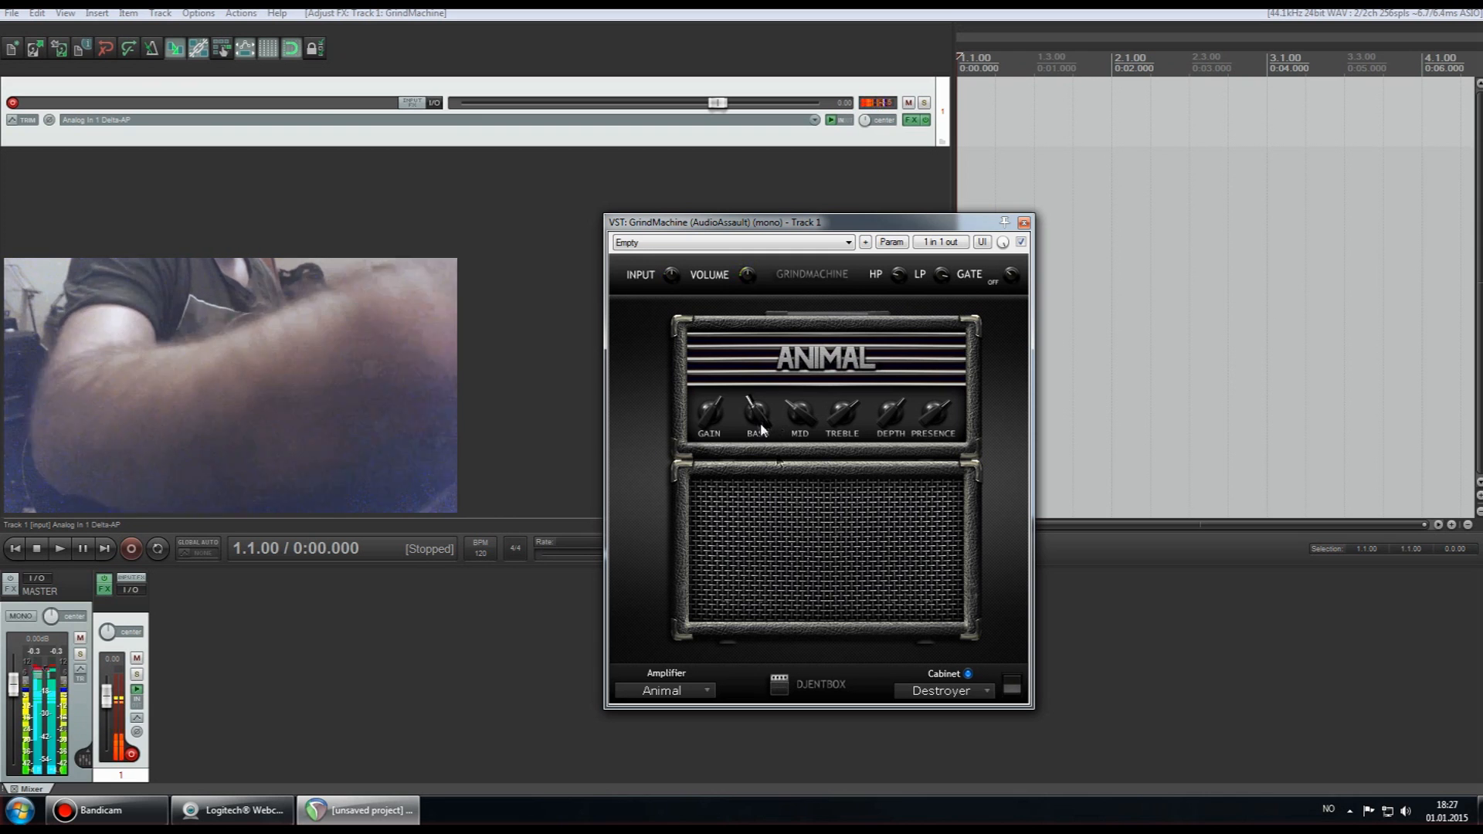
{"action": "left_click_drag", "start_coordinate": [709, 419], "coordinate": [712, 327]}
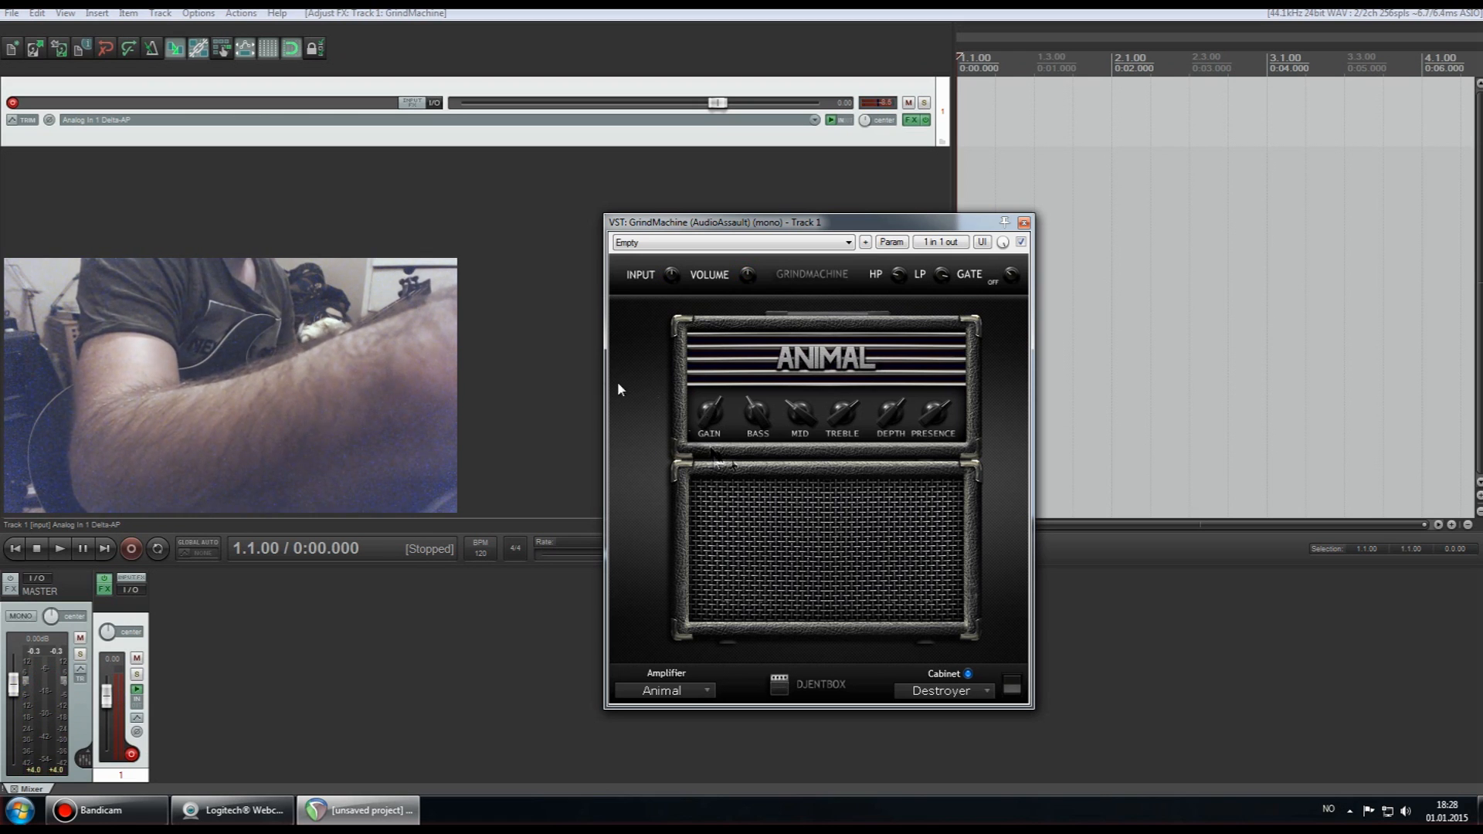
Step: Add the TSE 808 v2.0 (TSE AUDIO) overdrive to track 1's FX chain
{"action": "left_click", "coordinate": [543, 360]}
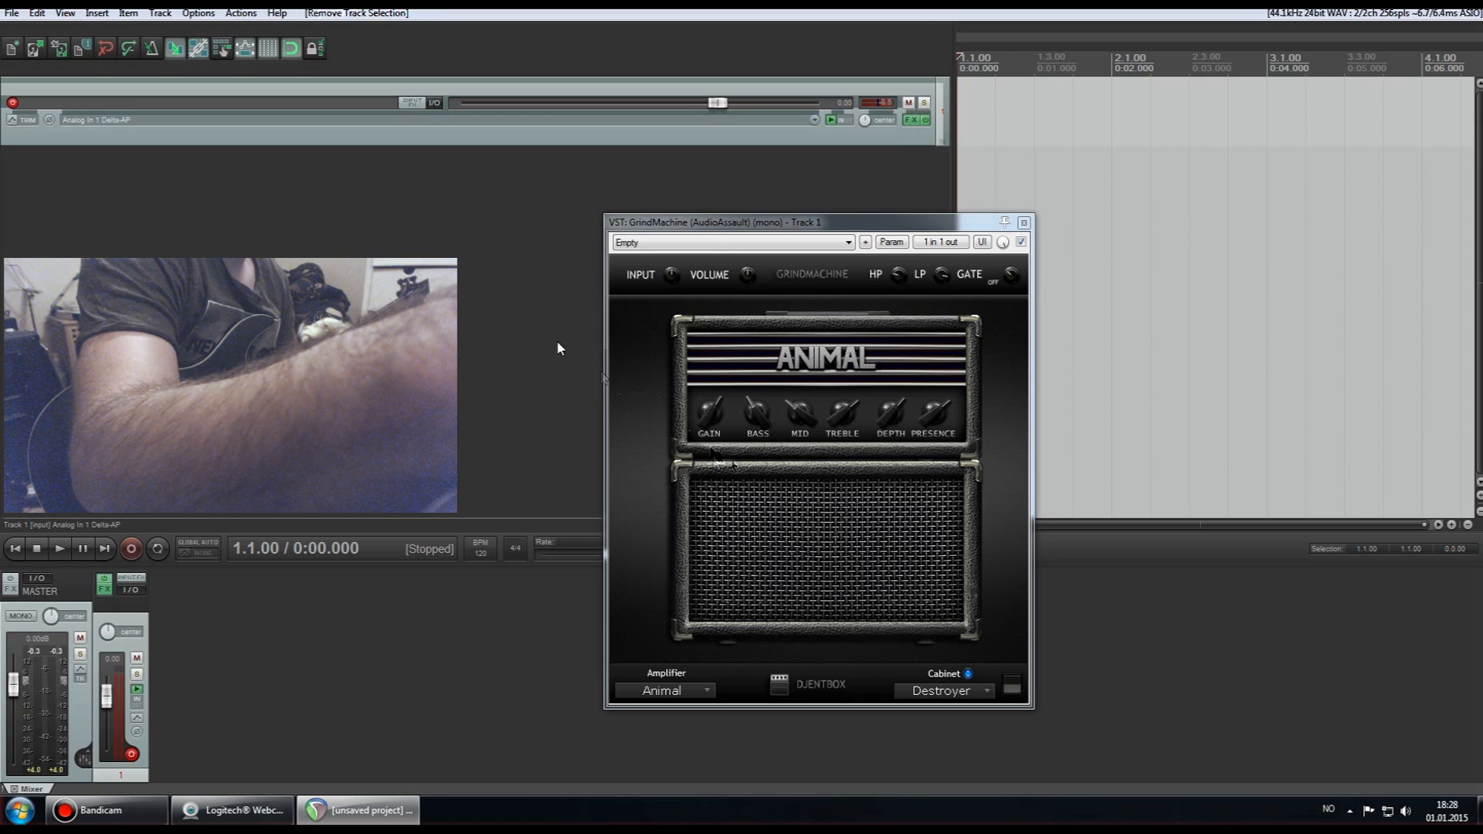
{"action": "left_click", "coordinate": [914, 120]}
{"action": "right_click", "coordinate": [687, 328]}
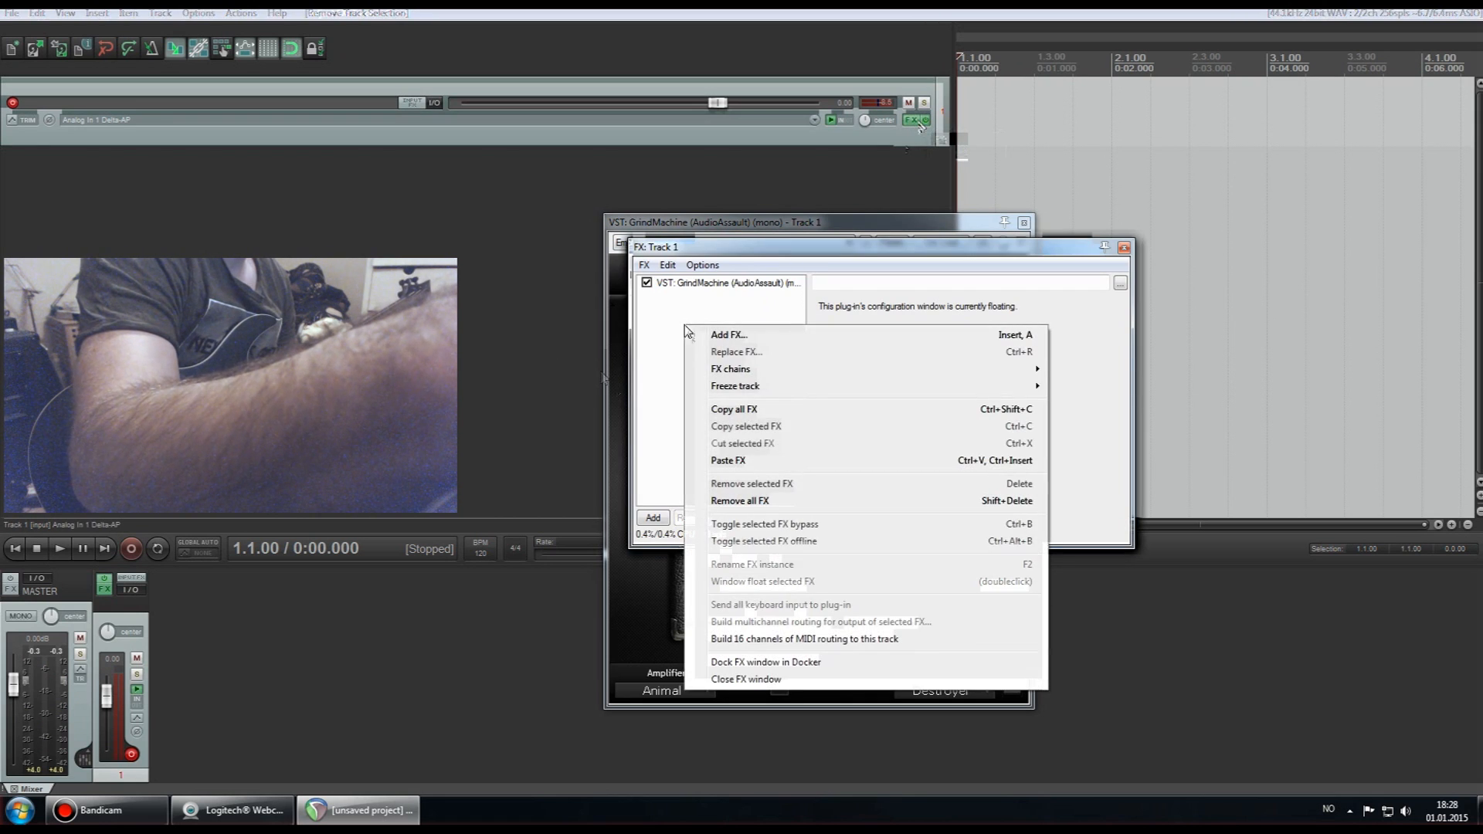
{"action": "left_click", "coordinate": [720, 336]}
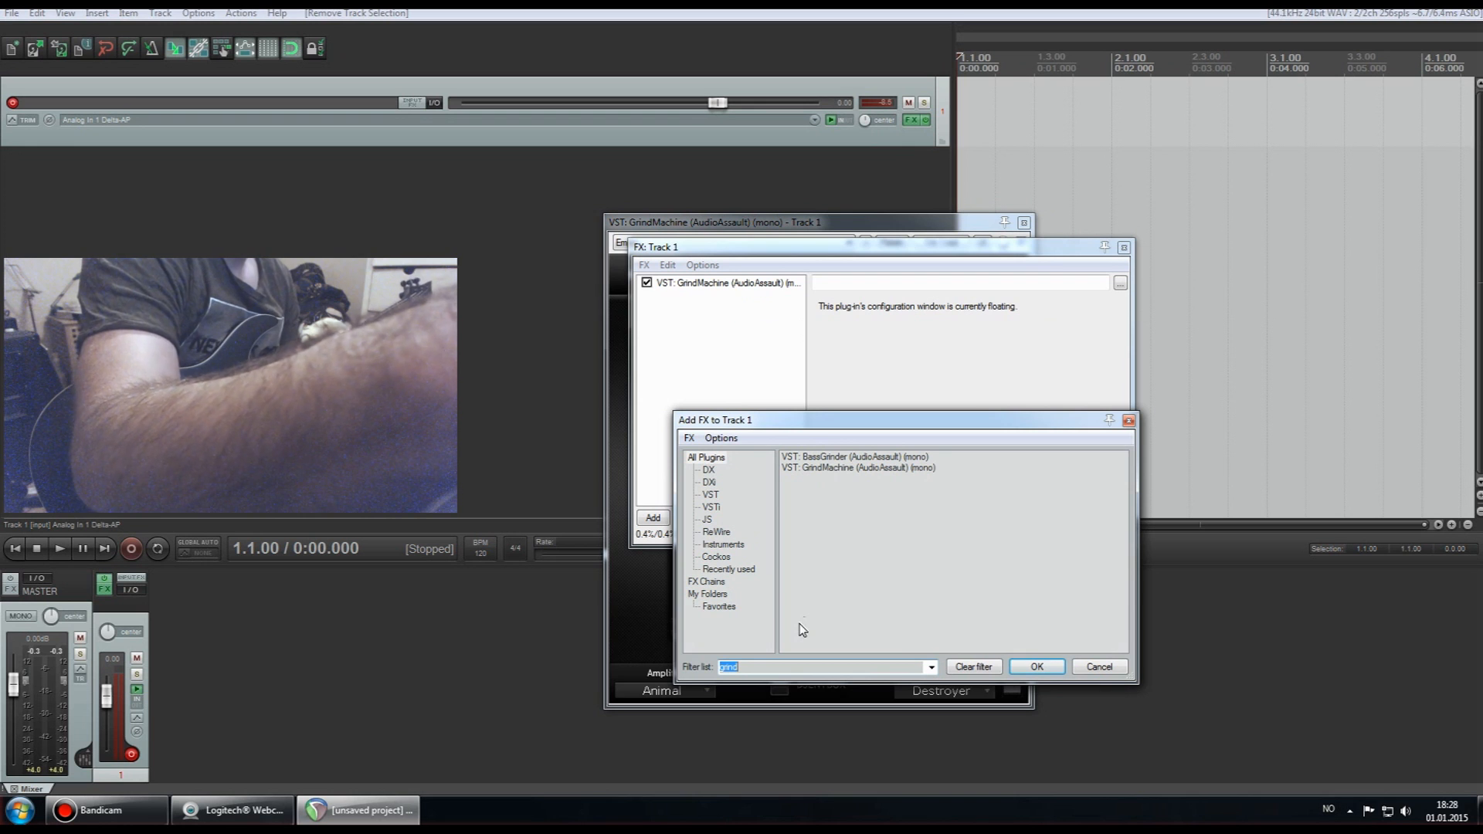
{"action": "type", "text": "ise"}
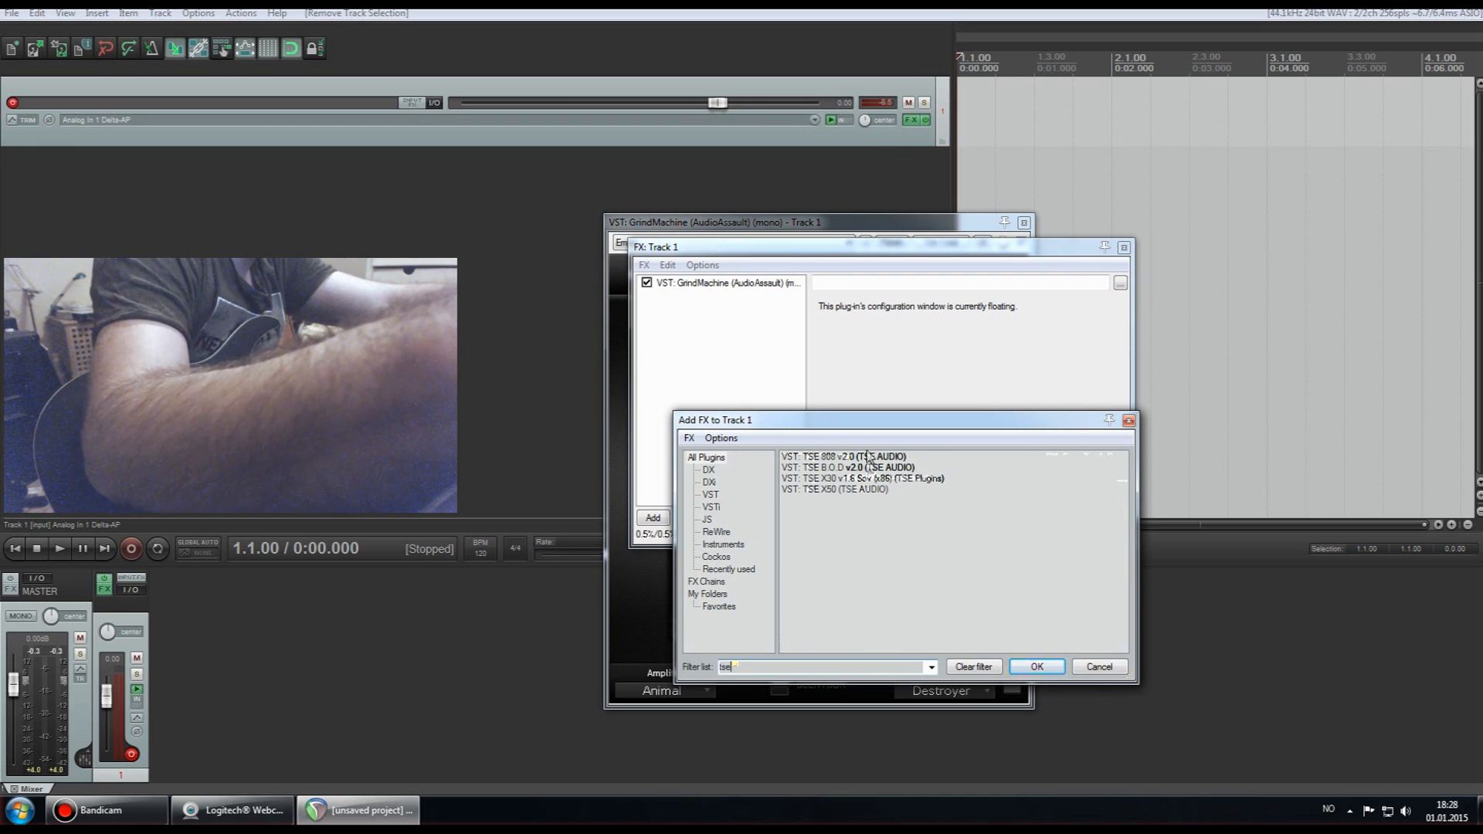
{"action": "double_click", "coordinate": [868, 458]}
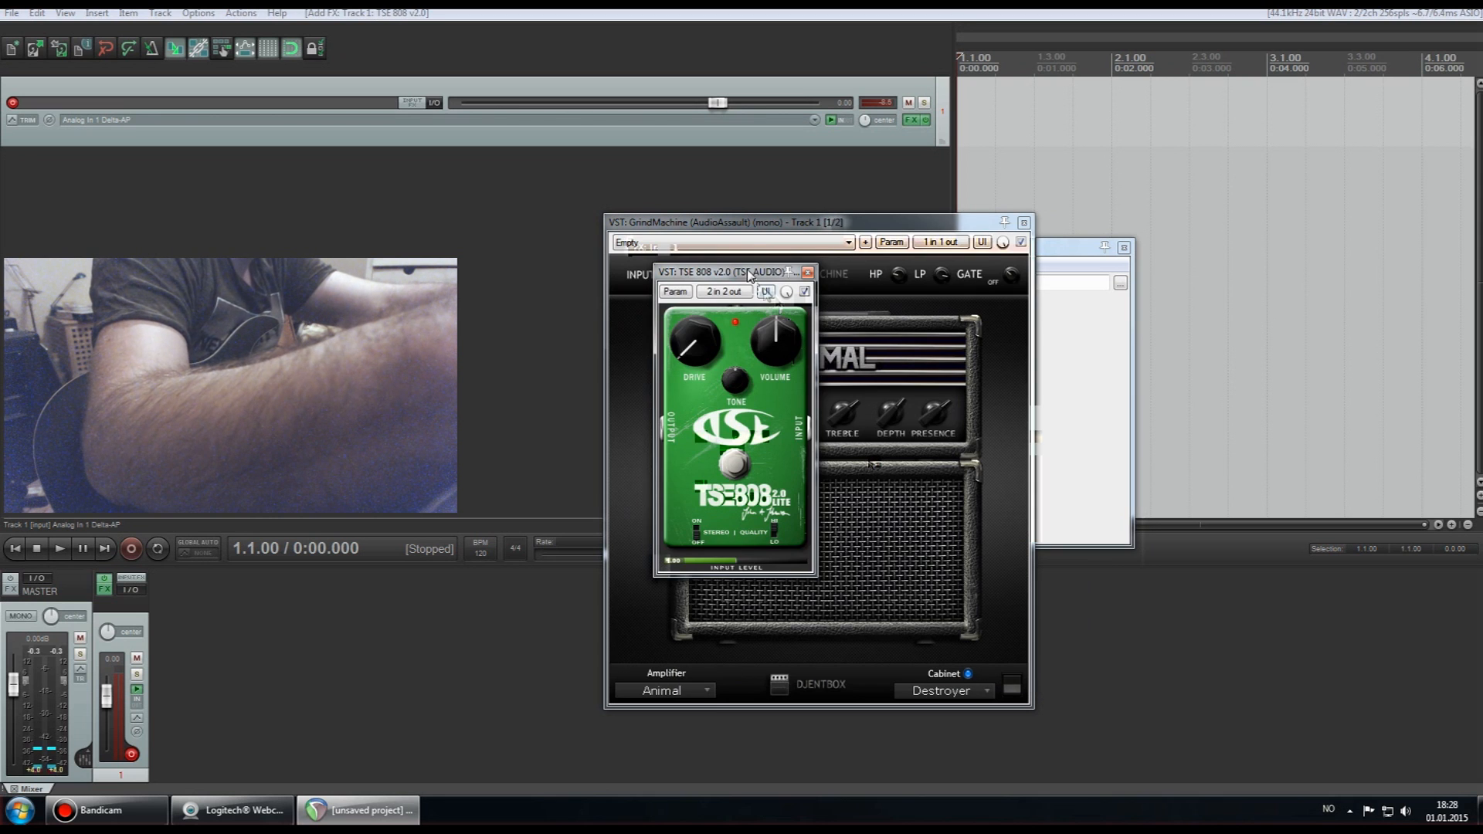
Step: Place the TSE 808 ahead of GrindMachine in the FX chain and spread out the plug-in windows
{"action": "left_click_drag", "start_coordinate": [750, 276], "coordinate": [785, 373]}
{"action": "left_click_drag", "start_coordinate": [703, 223], "coordinate": [1026, 369]}
{"action": "left_click_drag", "start_coordinate": [771, 307], "coordinate": [753, 281]}
{"action": "left_click_drag", "start_coordinate": [807, 371], "coordinate": [769, 477]}
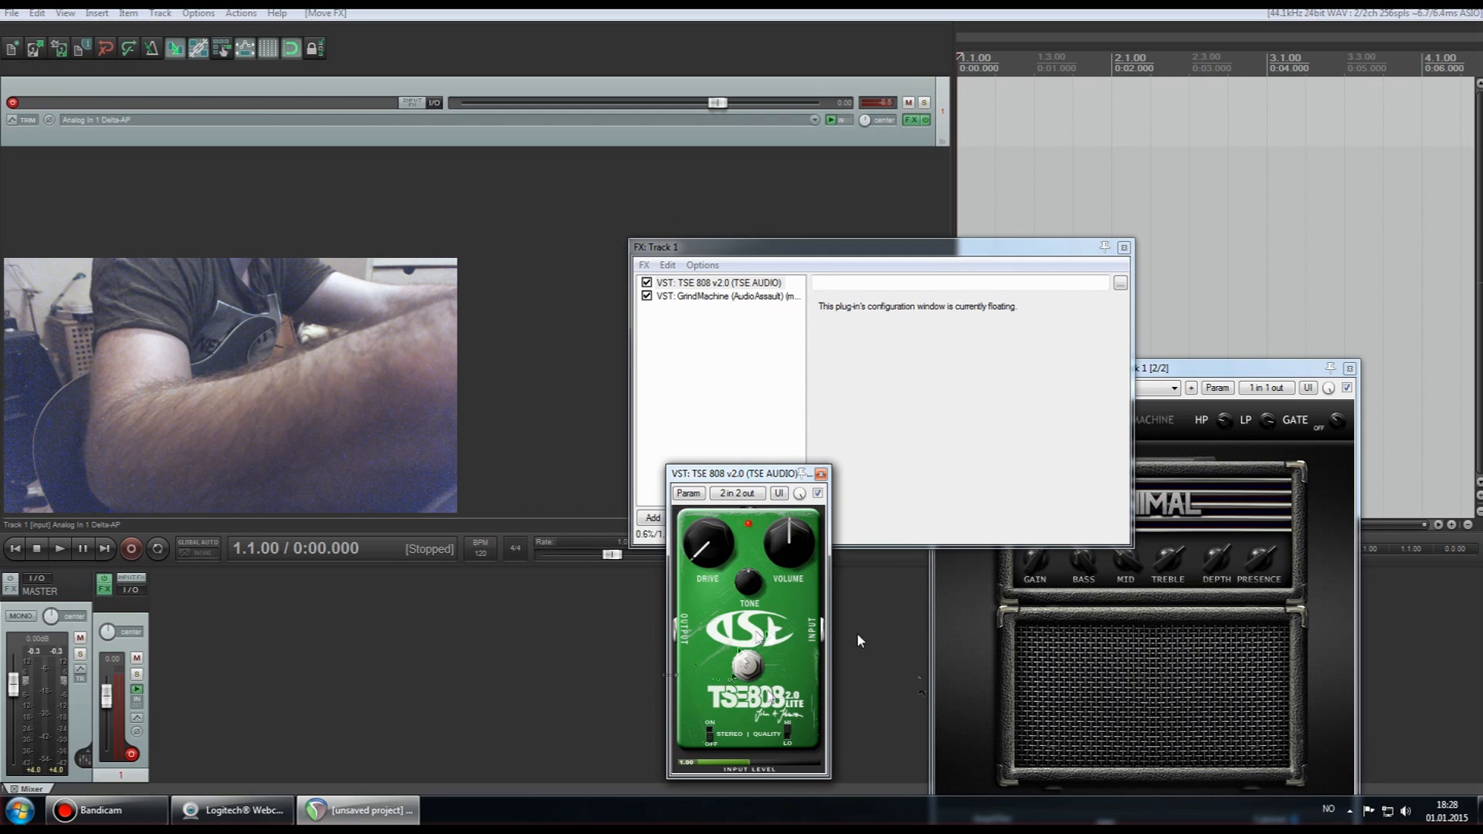
{"action": "left_click", "coordinate": [731, 350]}
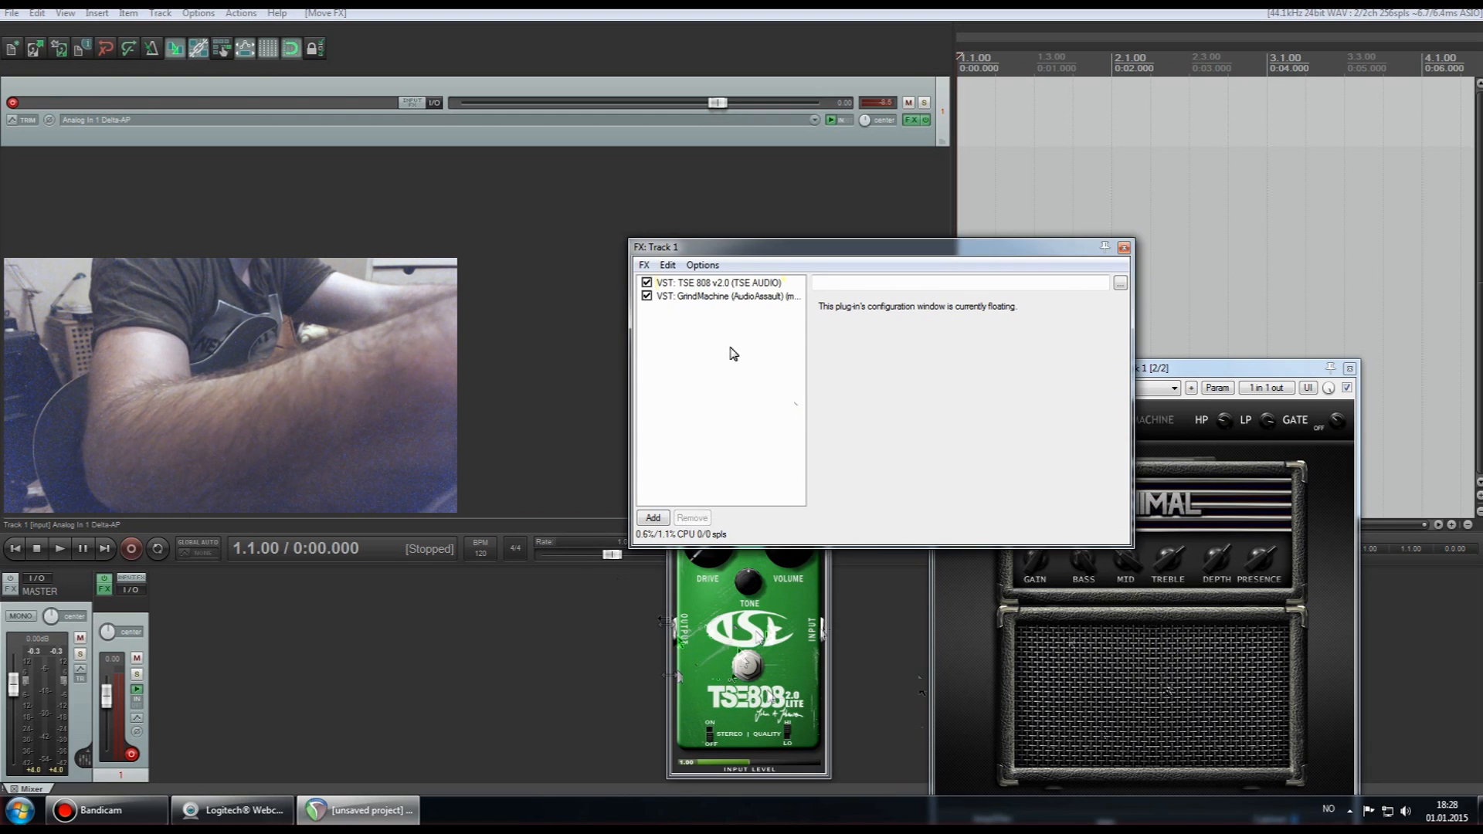
Step: Try the TSE 808 after GrindMachine in the FX chain, then return it to the first slot
{"action": "left_click_drag", "start_coordinate": [723, 254], "coordinate": [825, 288]}
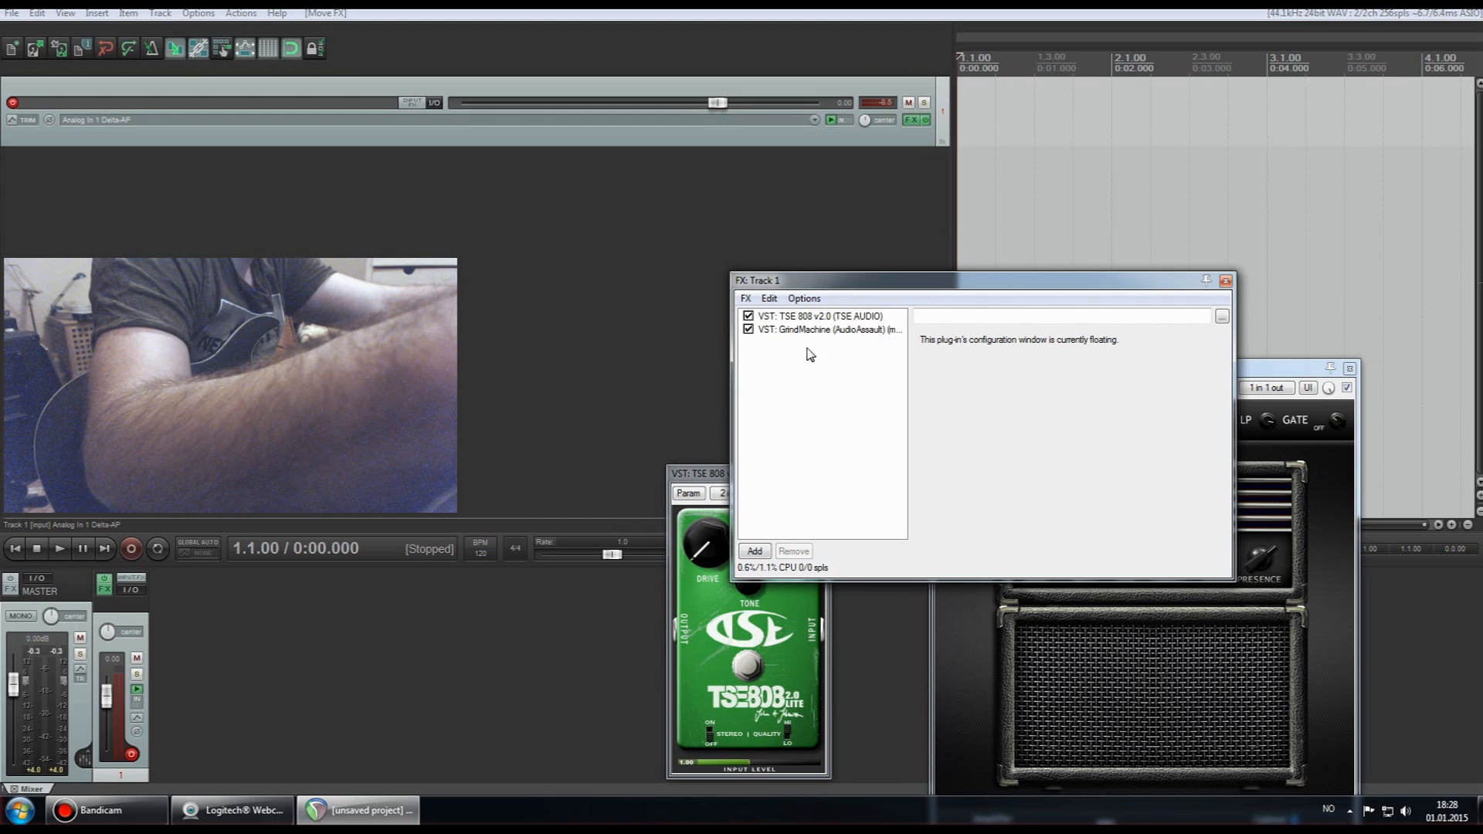
{"action": "left_click_drag", "start_coordinate": [797, 323], "coordinate": [809, 361]}
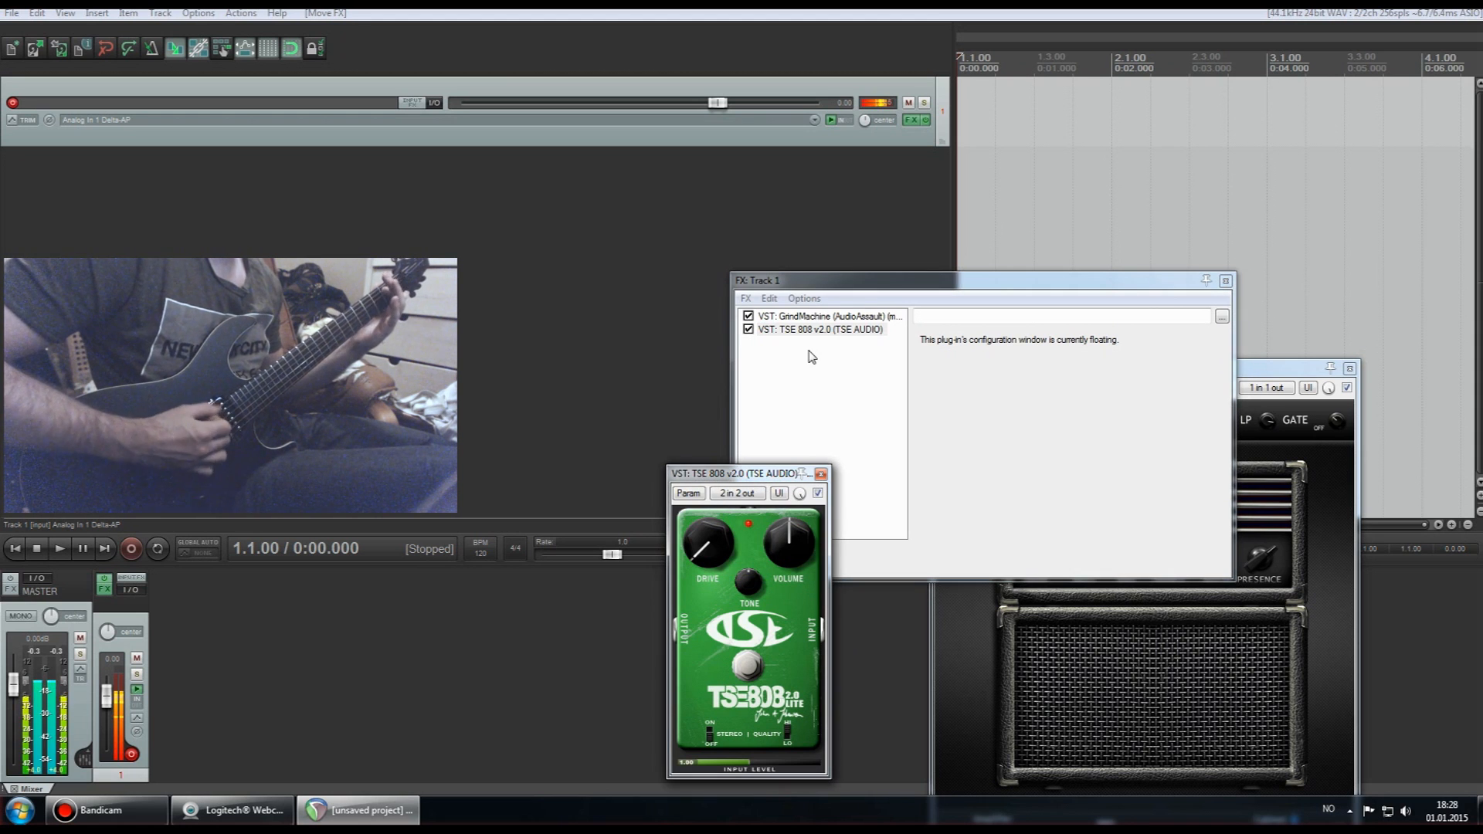
{"action": "left_click_drag", "start_coordinate": [811, 333], "coordinate": [813, 312]}
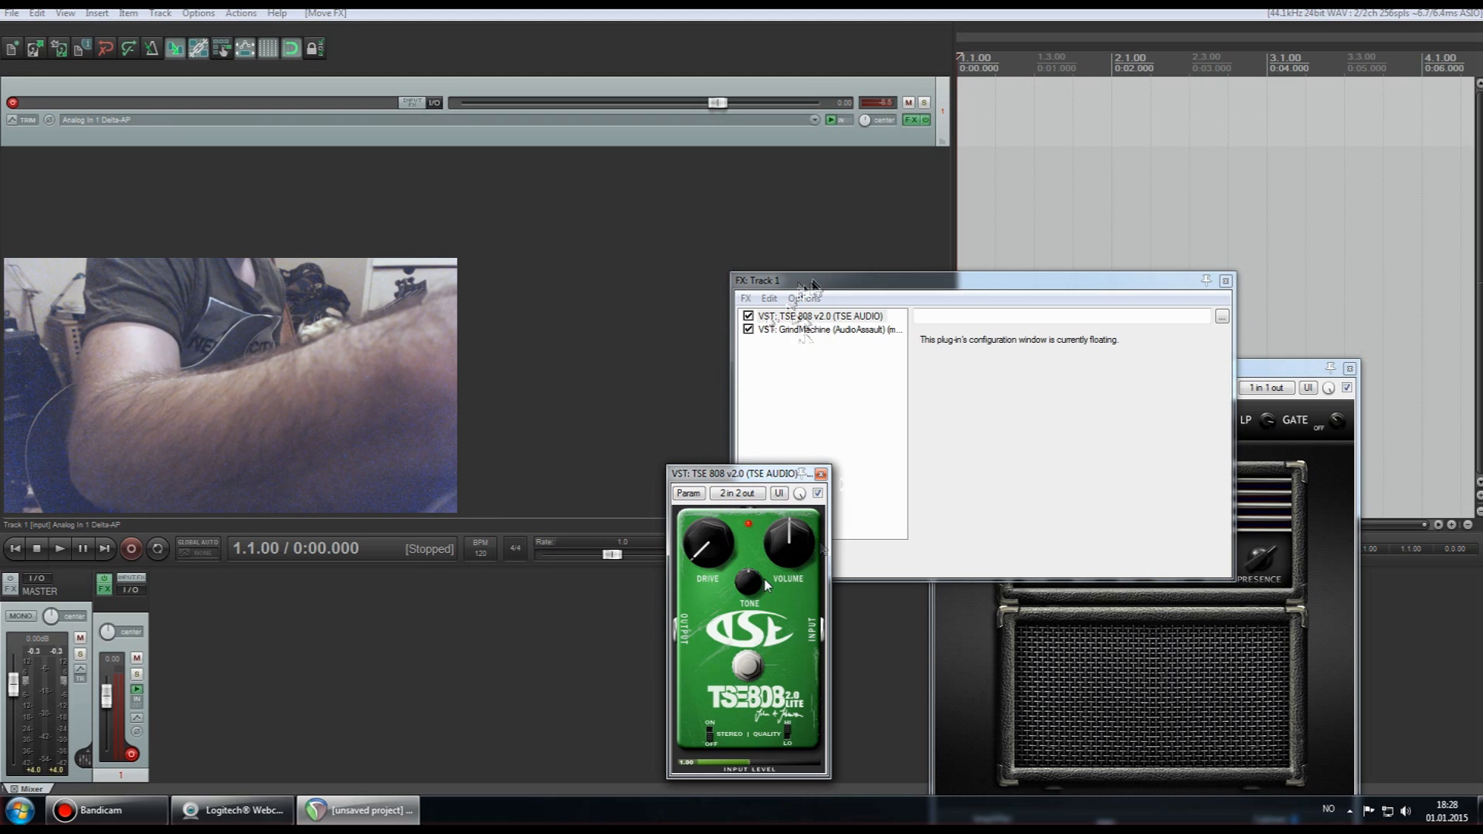
Step: Turn up the TSE 808's tone and turn down the Animal amp's gain in GrindMachine
{"action": "left_click_drag", "start_coordinate": [750, 581], "coordinate": [761, 466]}
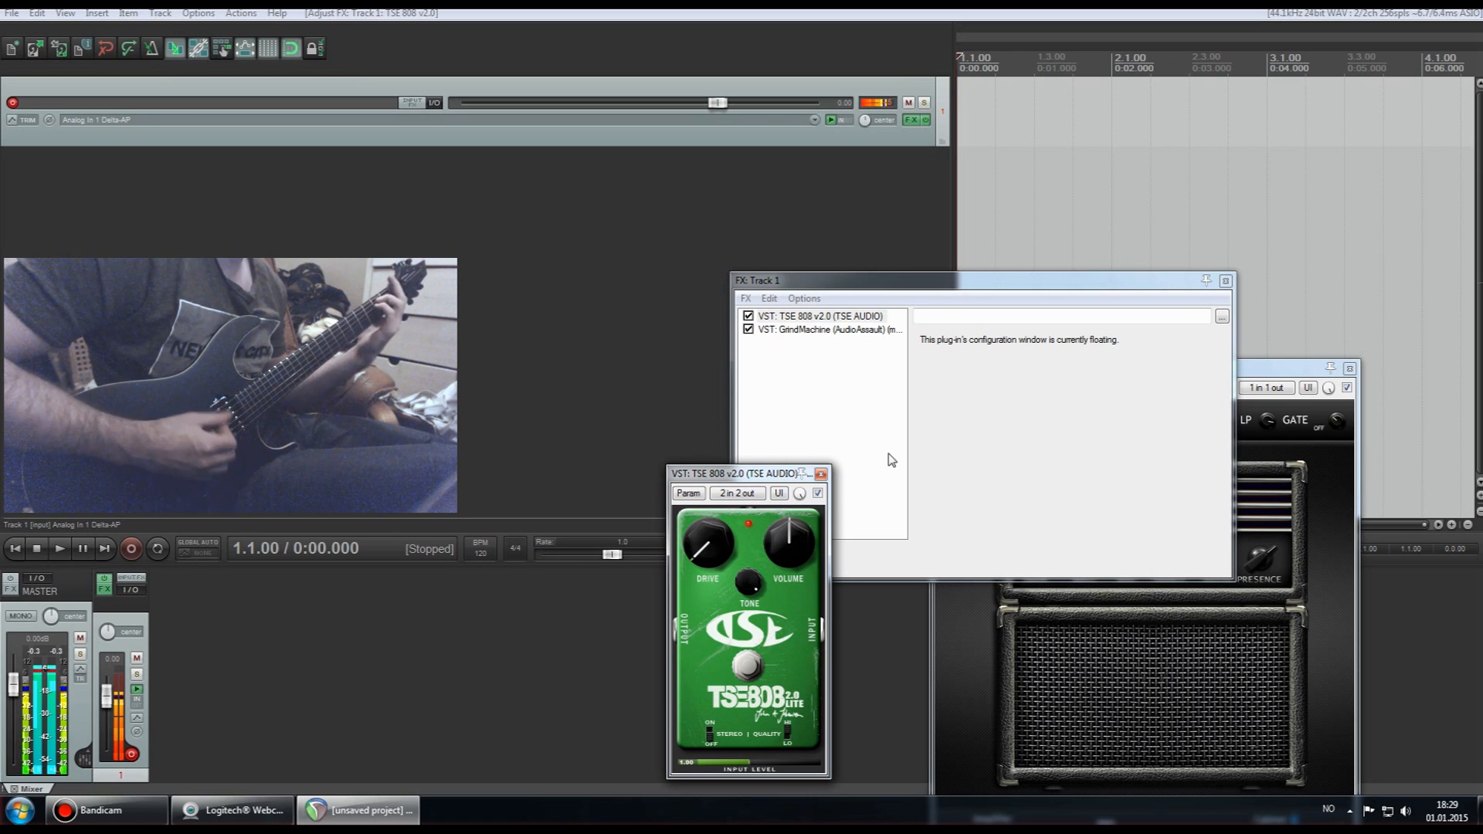
{"action": "left_click", "coordinate": [994, 663]}
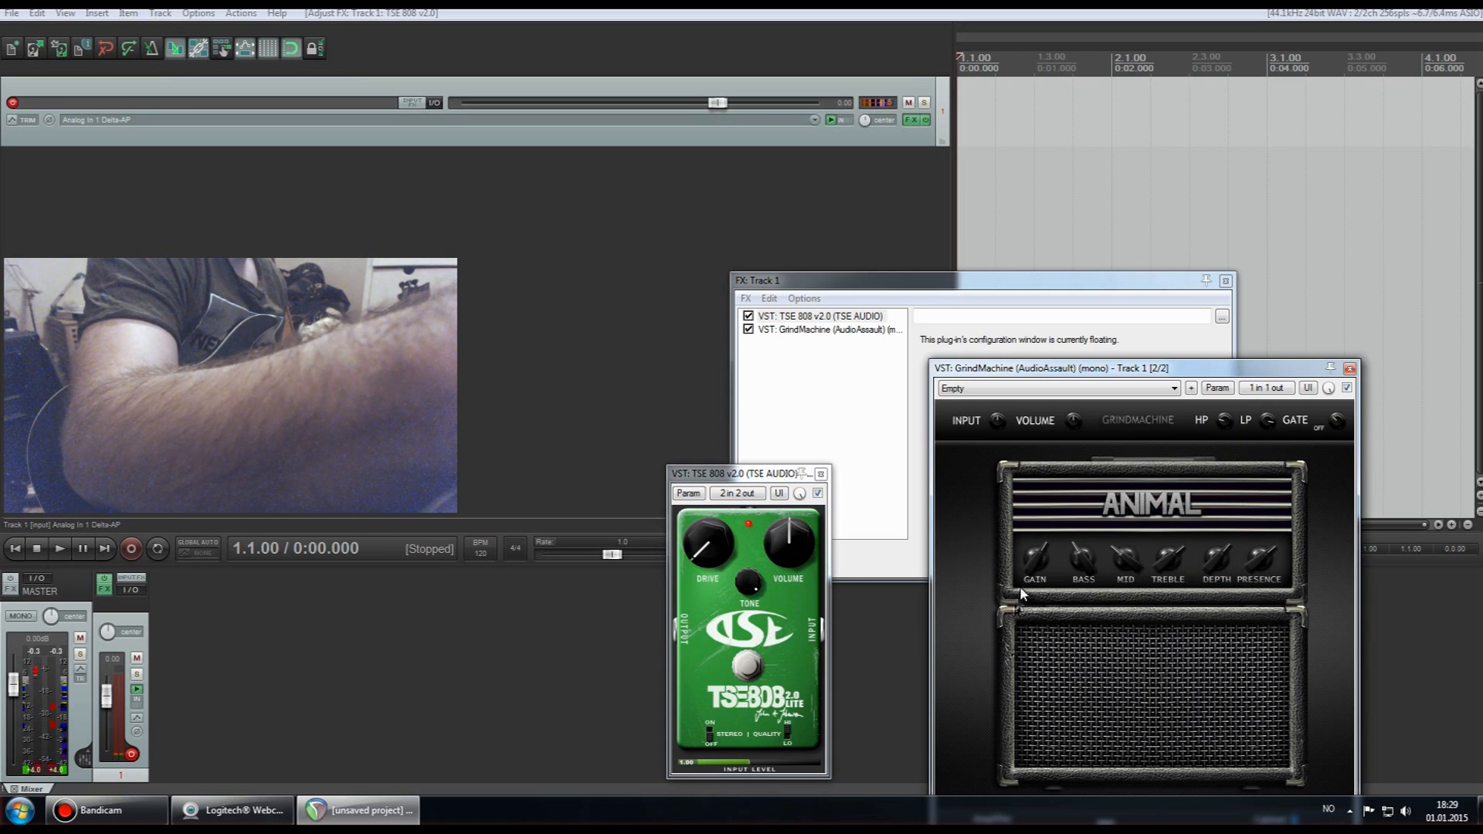
{"action": "left_click_drag", "start_coordinate": [1039, 561], "coordinate": [1043, 594]}
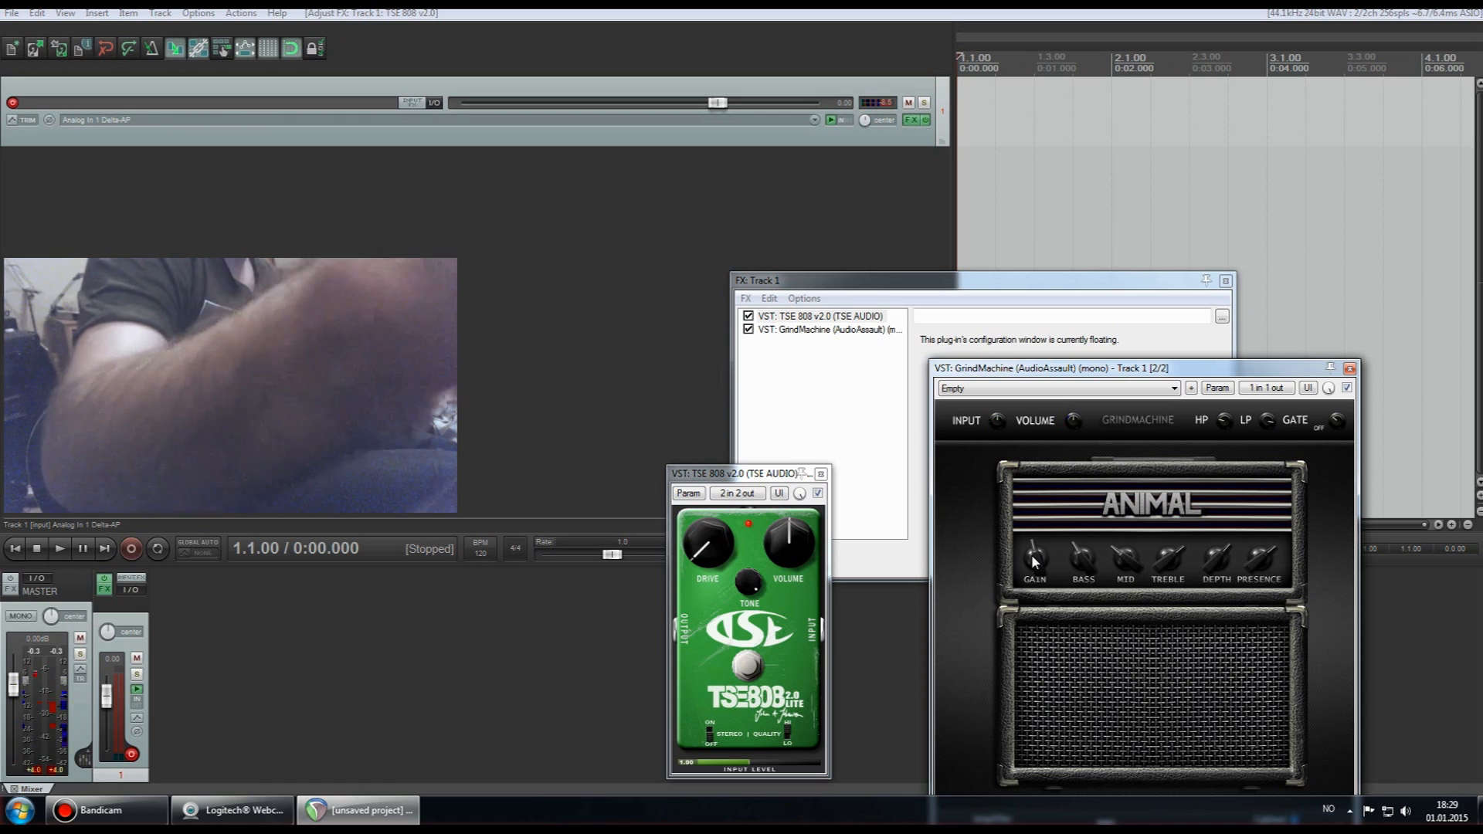
Step: Move the TSE 808 window aside and add the Studio Devil VTP preamp to track 1's FX chain
{"action": "left_click_drag", "start_coordinate": [769, 473], "coordinate": [671, 471]}
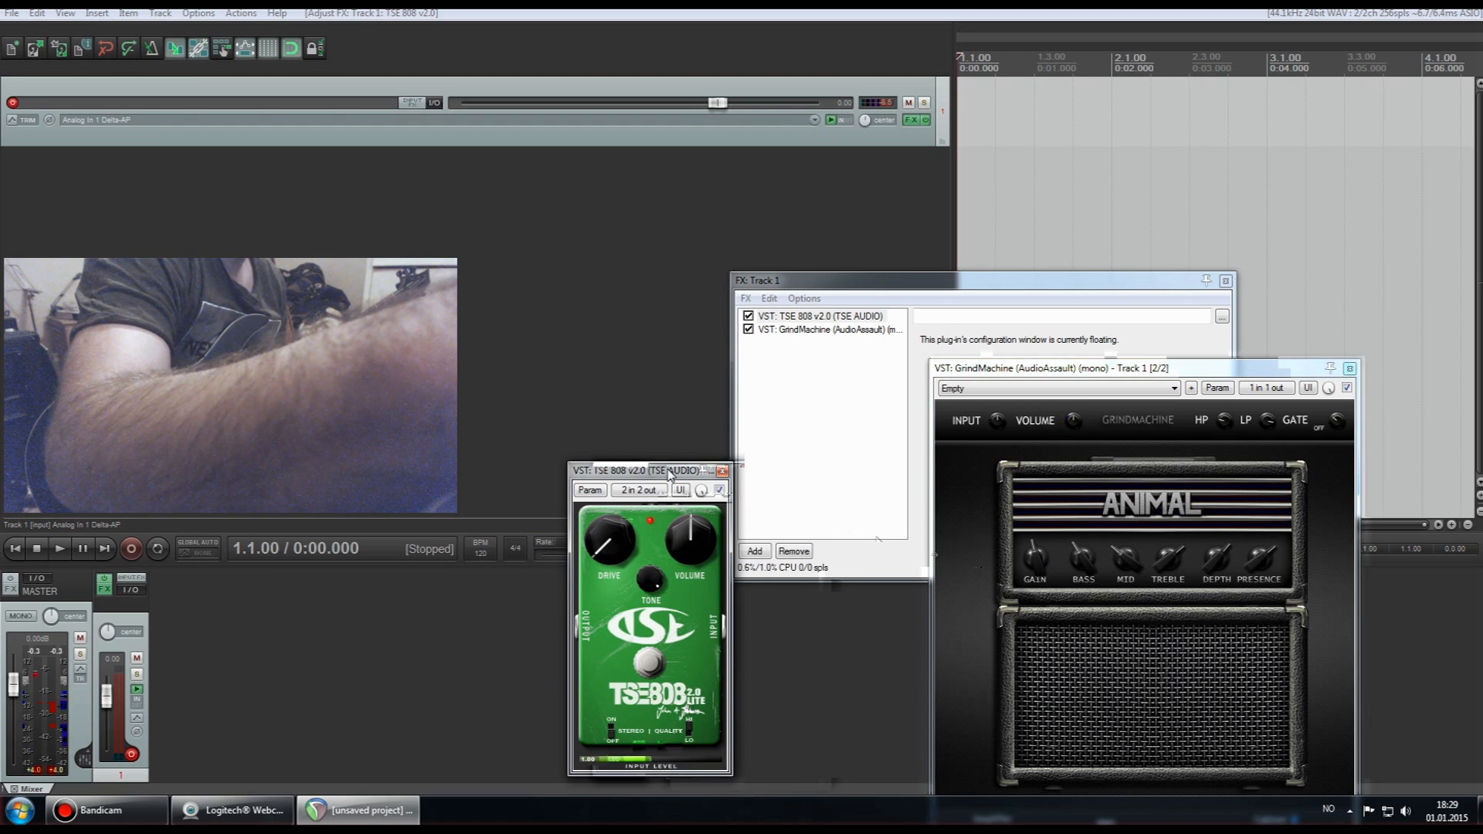
{"action": "left_click", "coordinate": [801, 433]}
{"action": "right_click", "coordinate": [779, 390]}
{"action": "left_click", "coordinate": [812, 396]}
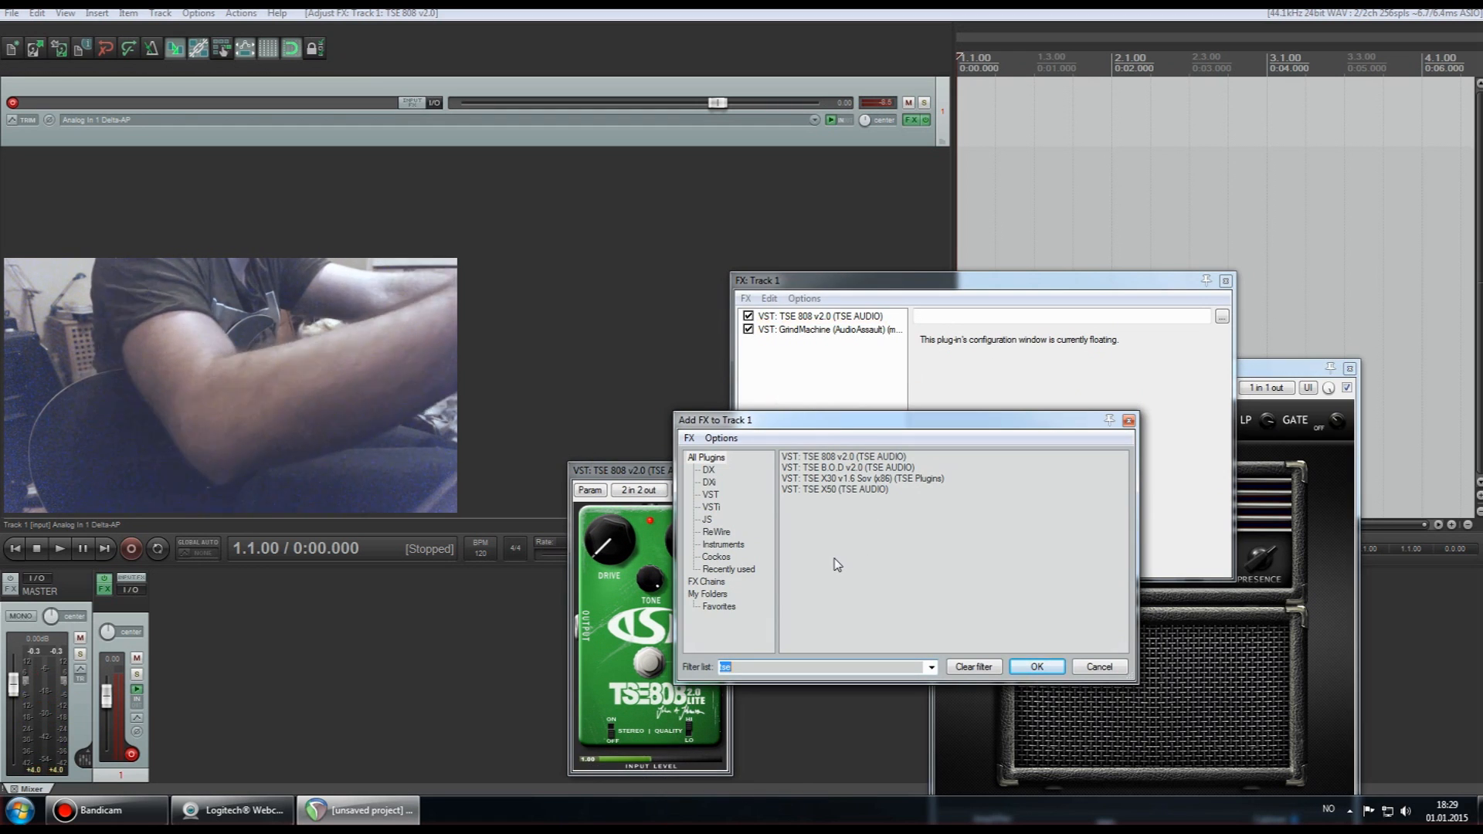
{"action": "key", "text": "BackSpace"}
{"action": "type", "text": "devil"}
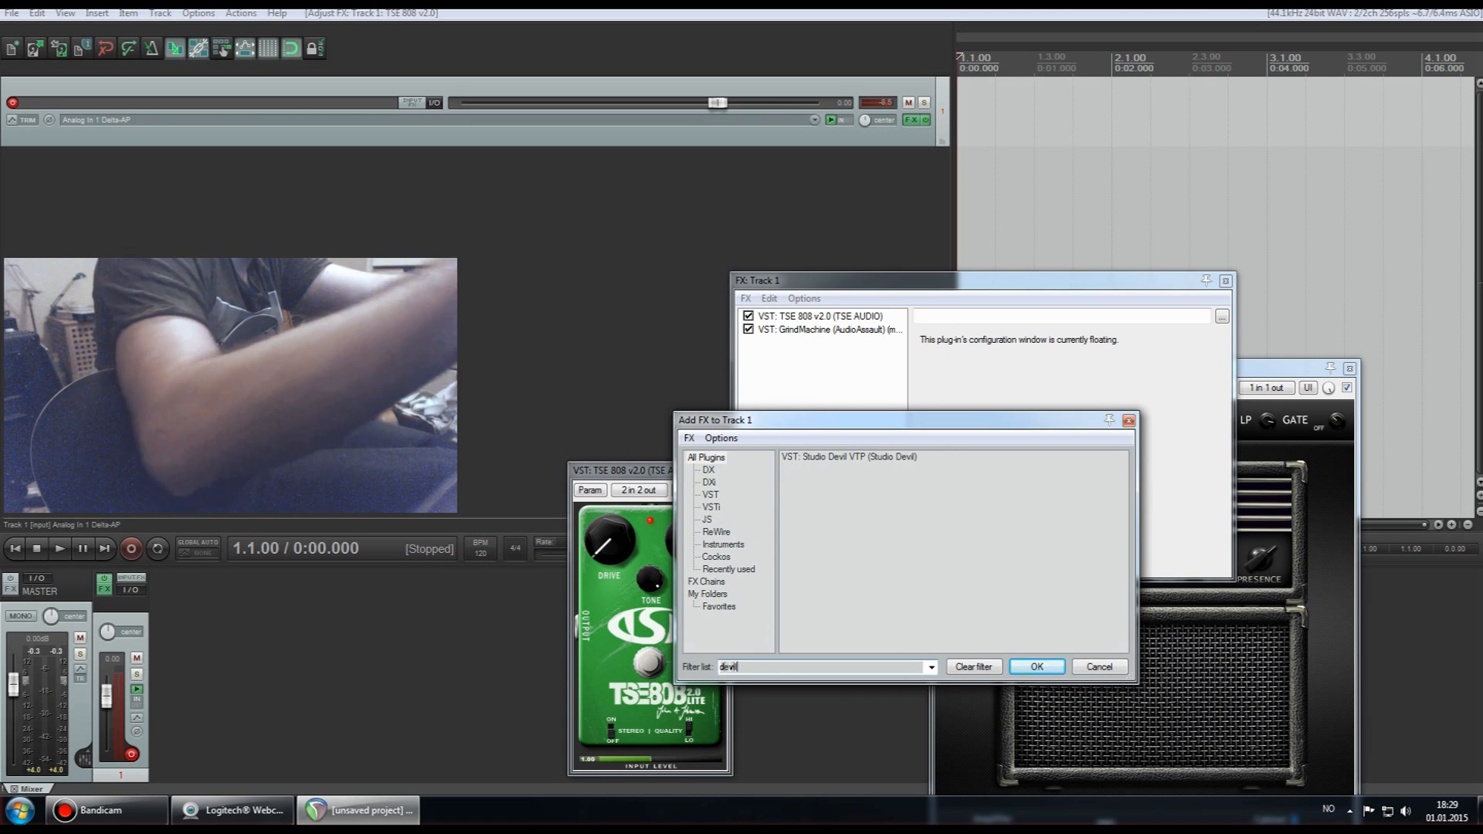
{"action": "double_click", "coordinate": [880, 460]}
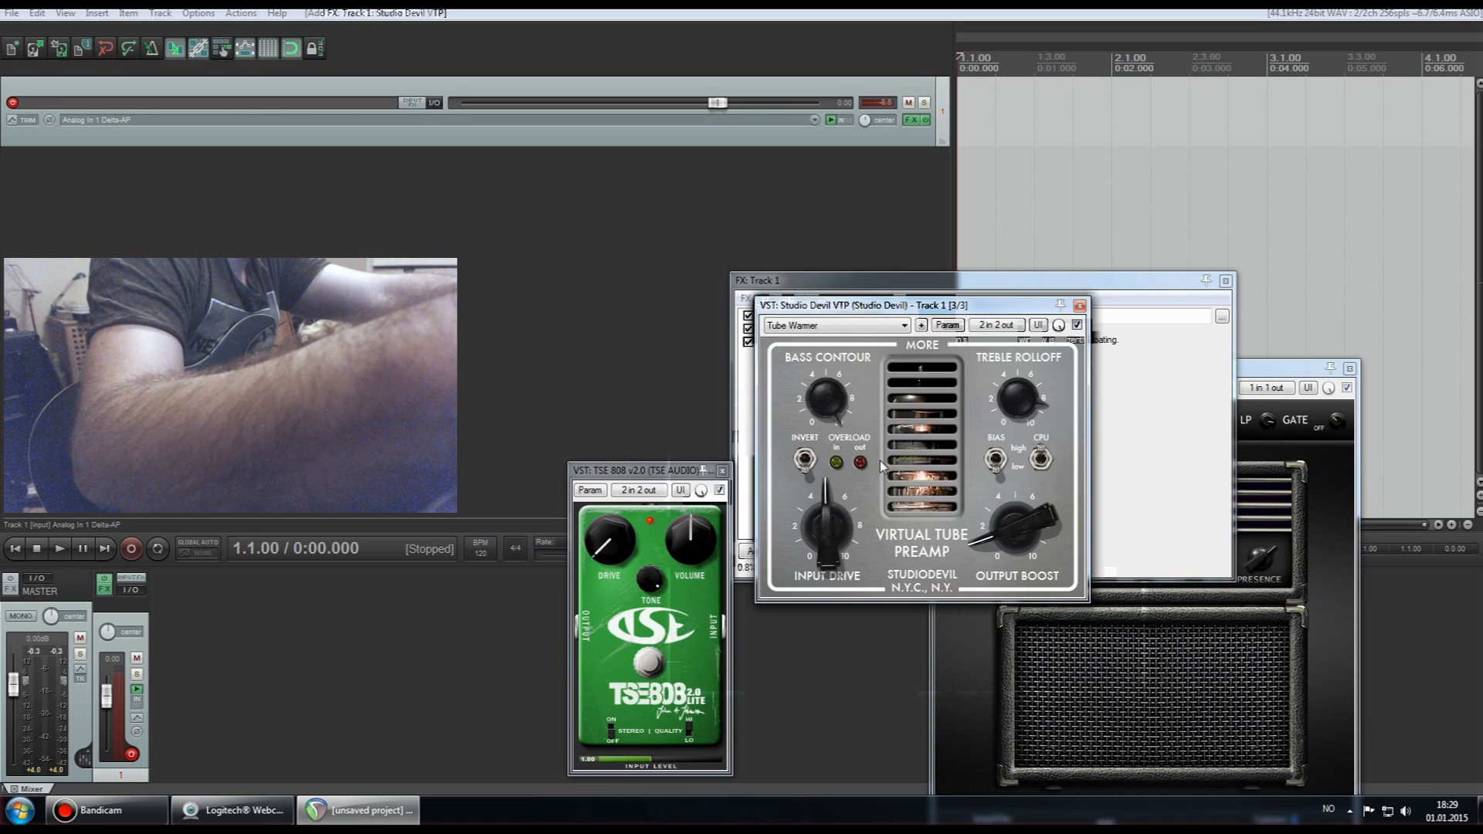
Step: Move Studio Devil VTP between the TSE 808 and GrindMachine in the FX chain
{"action": "left_click", "coordinate": [809, 349]}
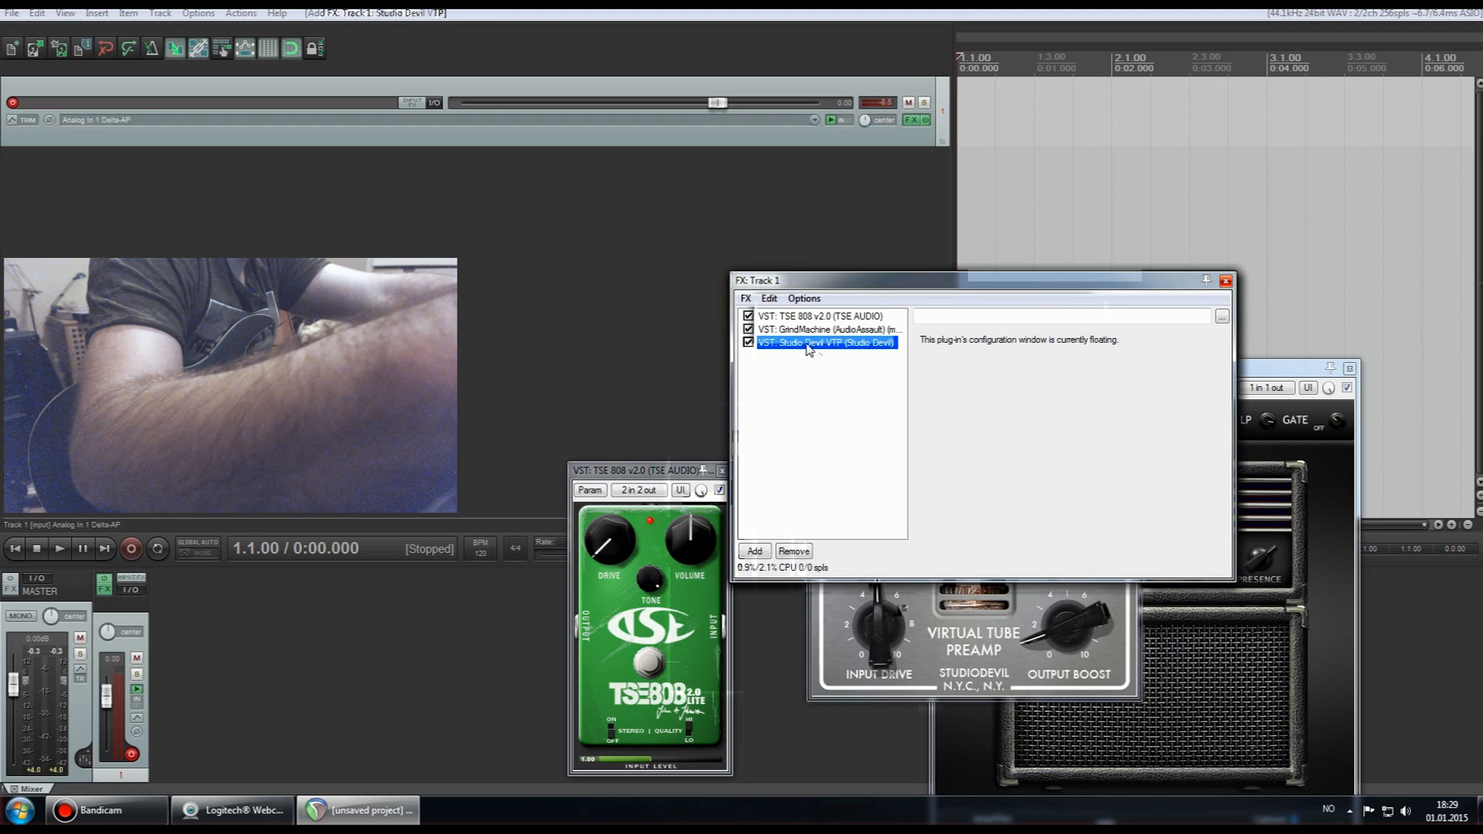
{"action": "left_click_drag", "start_coordinate": [807, 344], "coordinate": [808, 330]}
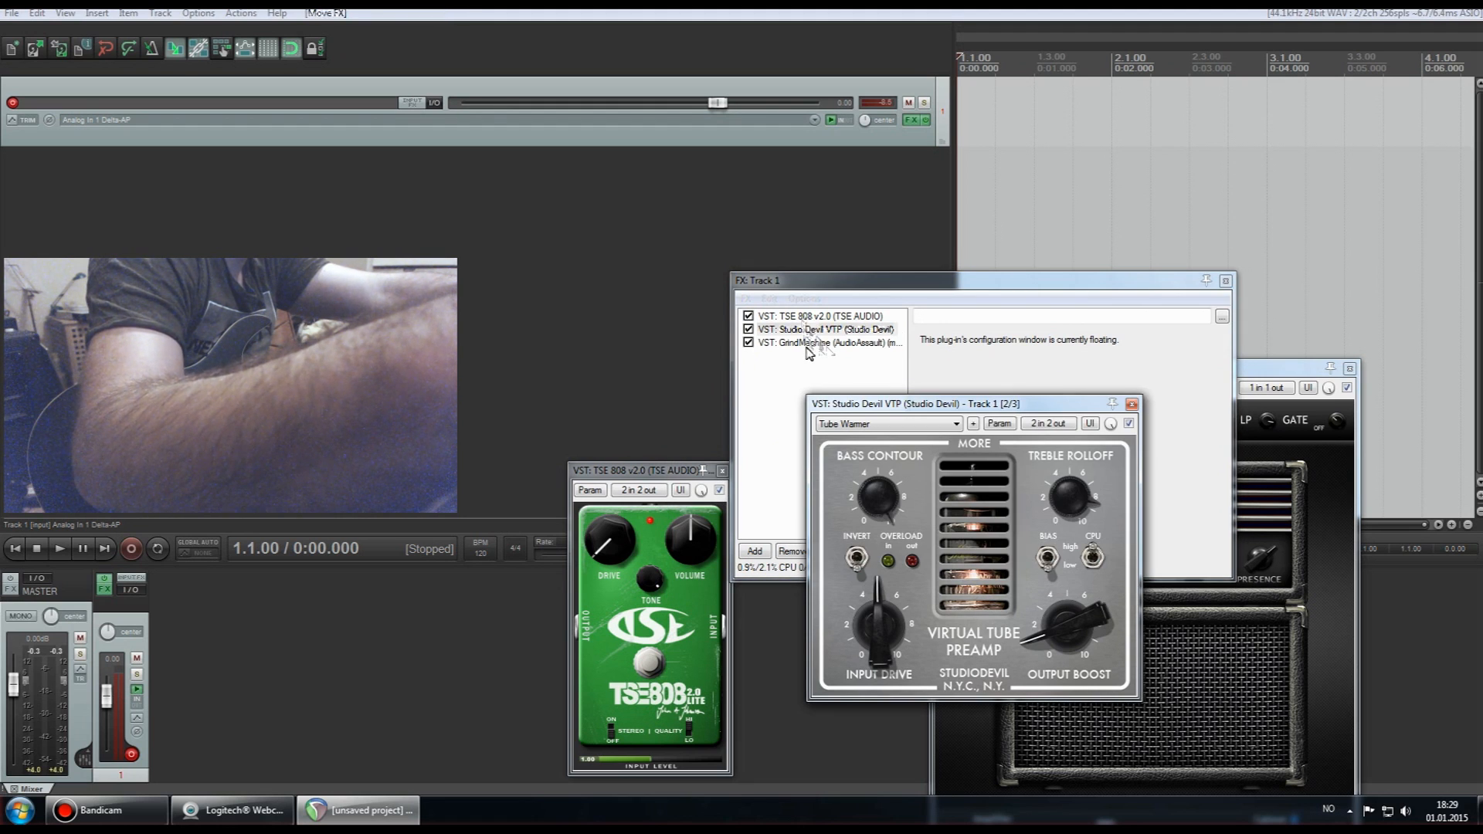
{"action": "left_click_drag", "start_coordinate": [848, 407], "coordinate": [815, 440]}
Step: Close Studio Devil VTP's floating window and show its controls inside the track 1 FX chain window
{"action": "left_click", "coordinate": [1095, 437]}
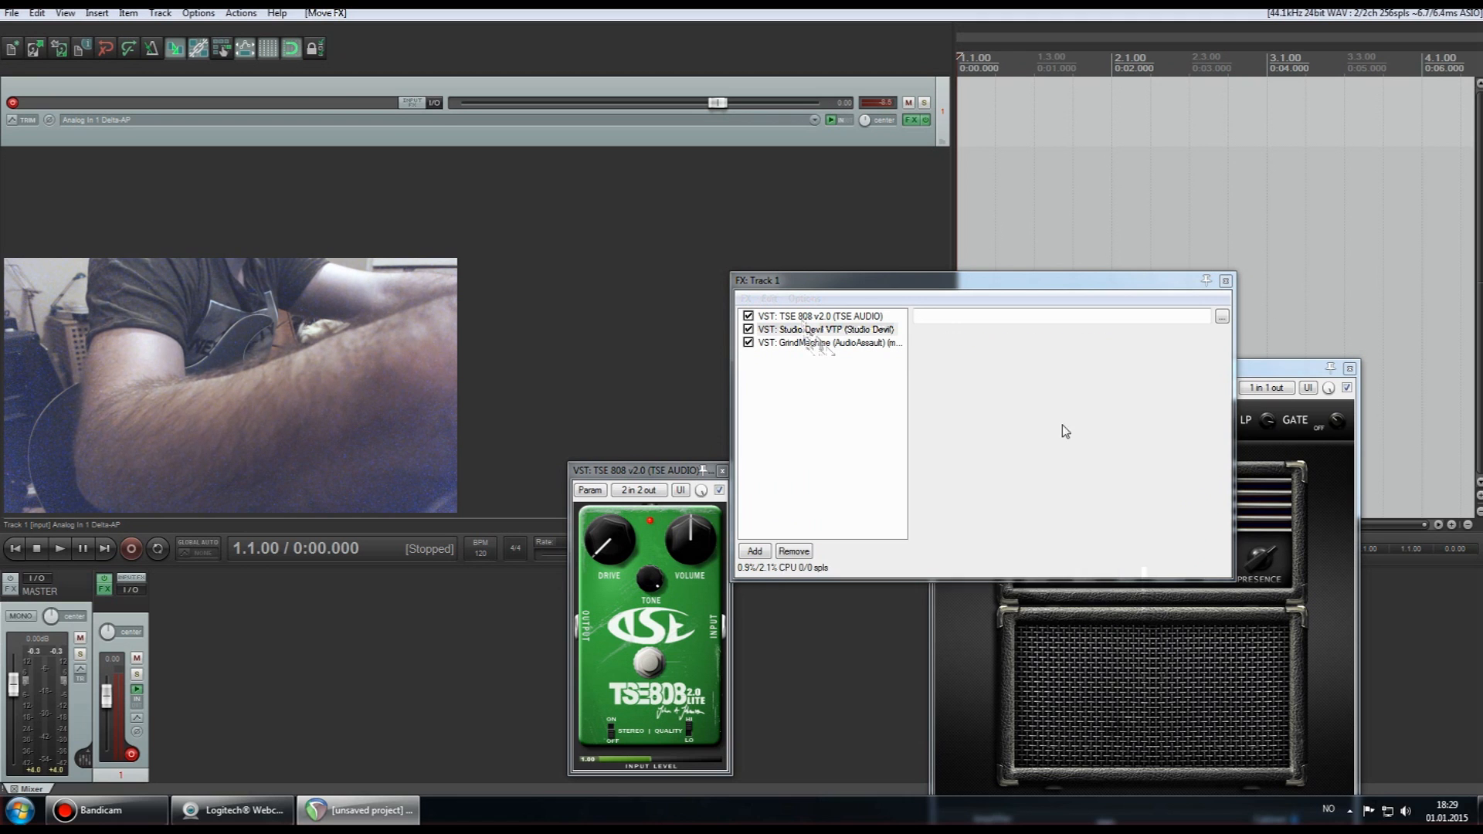
{"action": "left_click", "coordinate": [791, 332]}
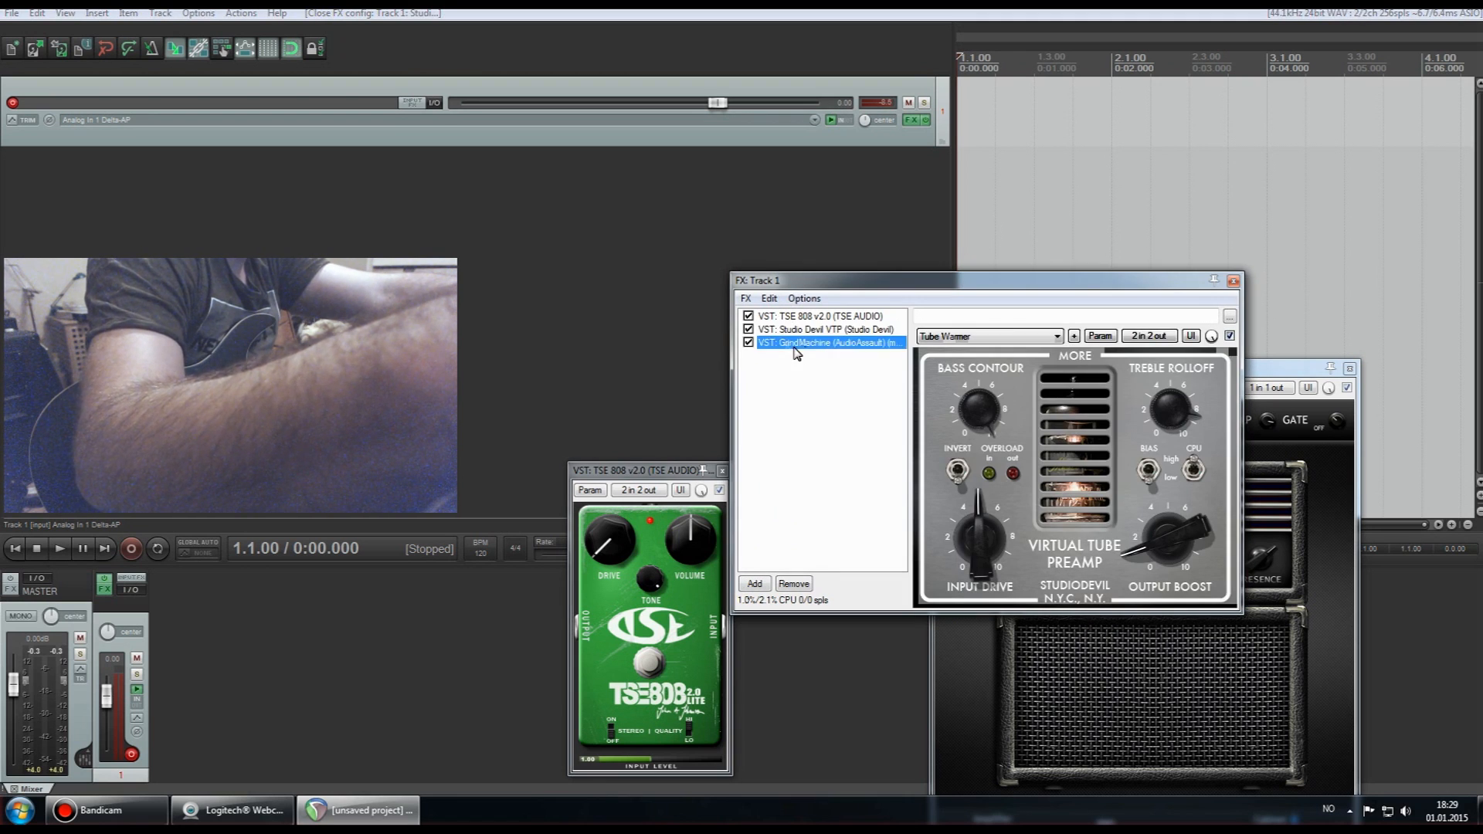
{"action": "left_click", "coordinate": [801, 343]}
{"action": "left_click", "coordinate": [844, 330]}
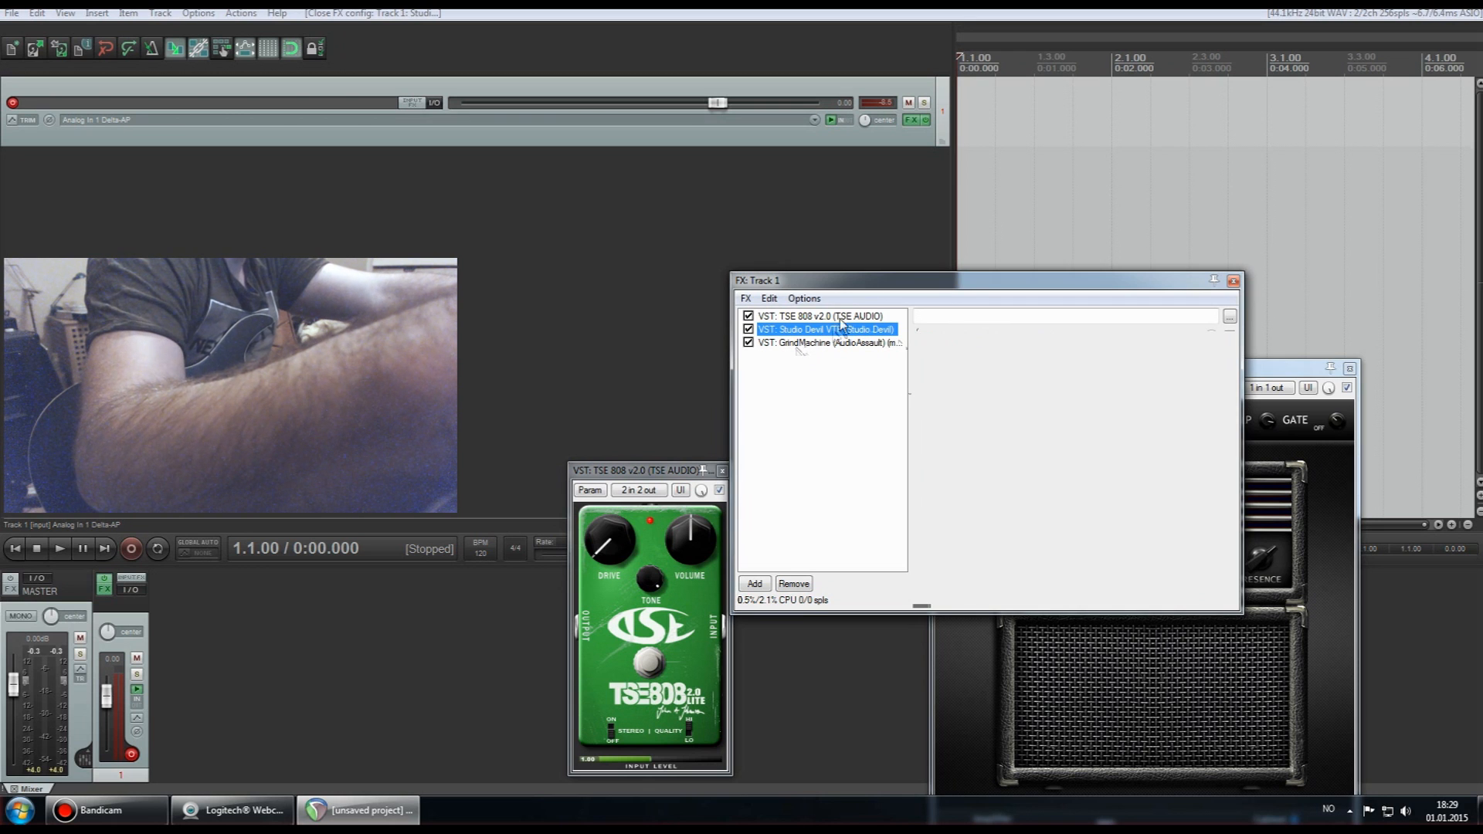
Step: Arrange the FX chain and TSE 808 windows so the controls of all three plug-ins are accessible
{"action": "left_click_drag", "start_coordinate": [899, 286], "coordinate": [632, 182]}
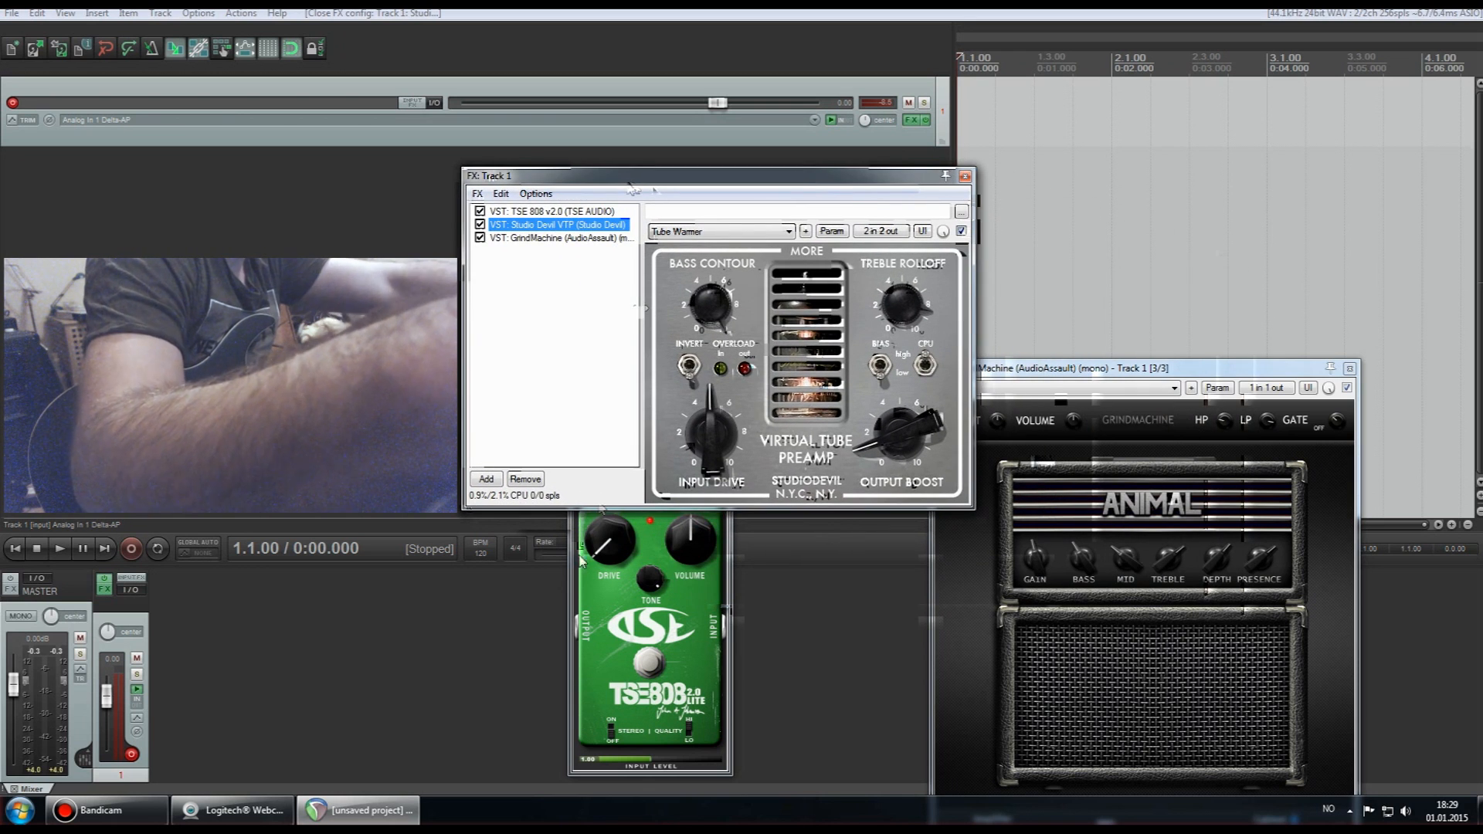
{"action": "left_click", "coordinate": [697, 628]}
{"action": "left_click_drag", "start_coordinate": [666, 462], "coordinate": [868, 531]}
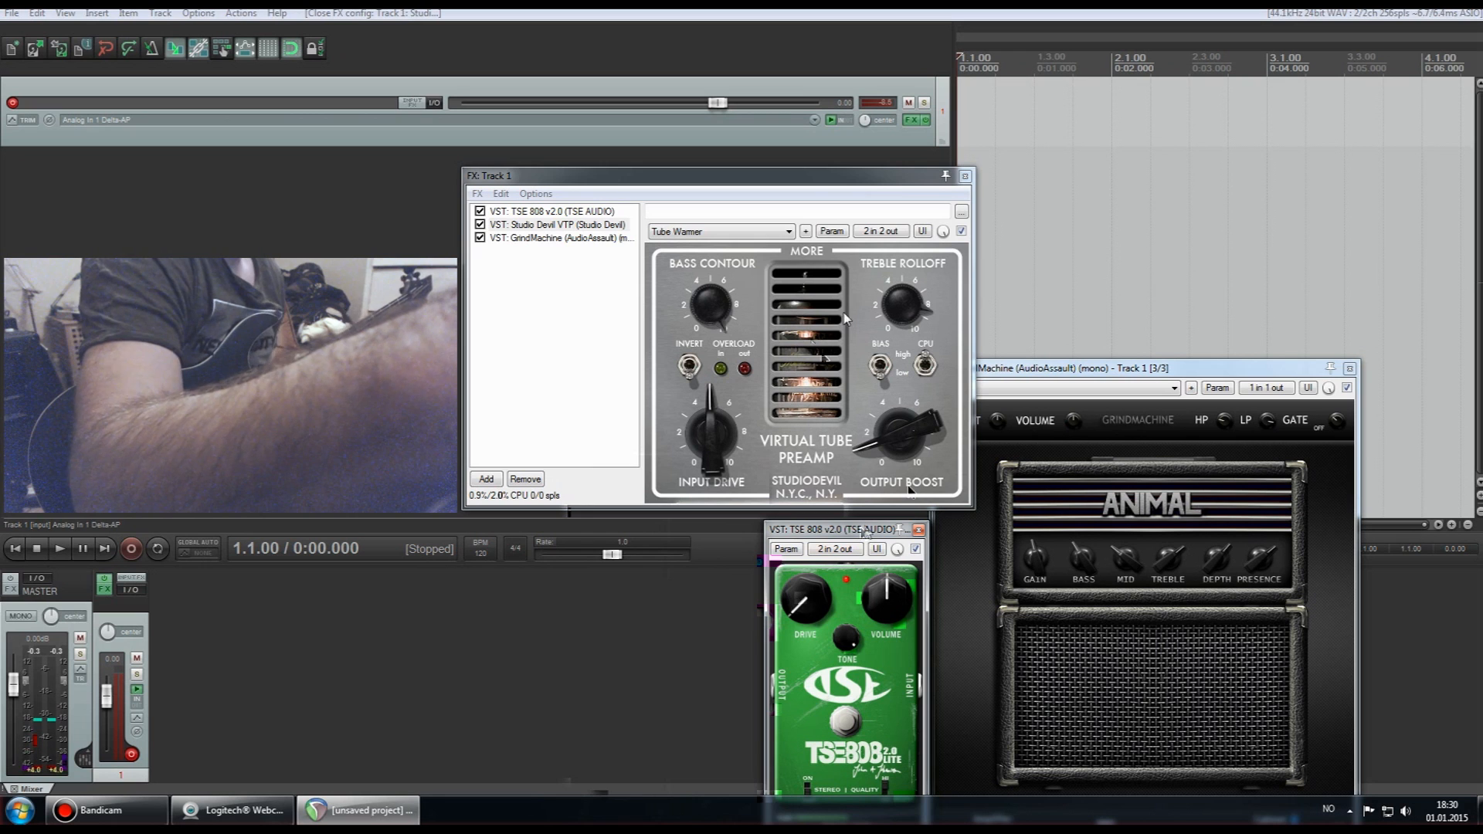
{"action": "left_click_drag", "start_coordinate": [893, 188], "coordinate": [824, 184]}
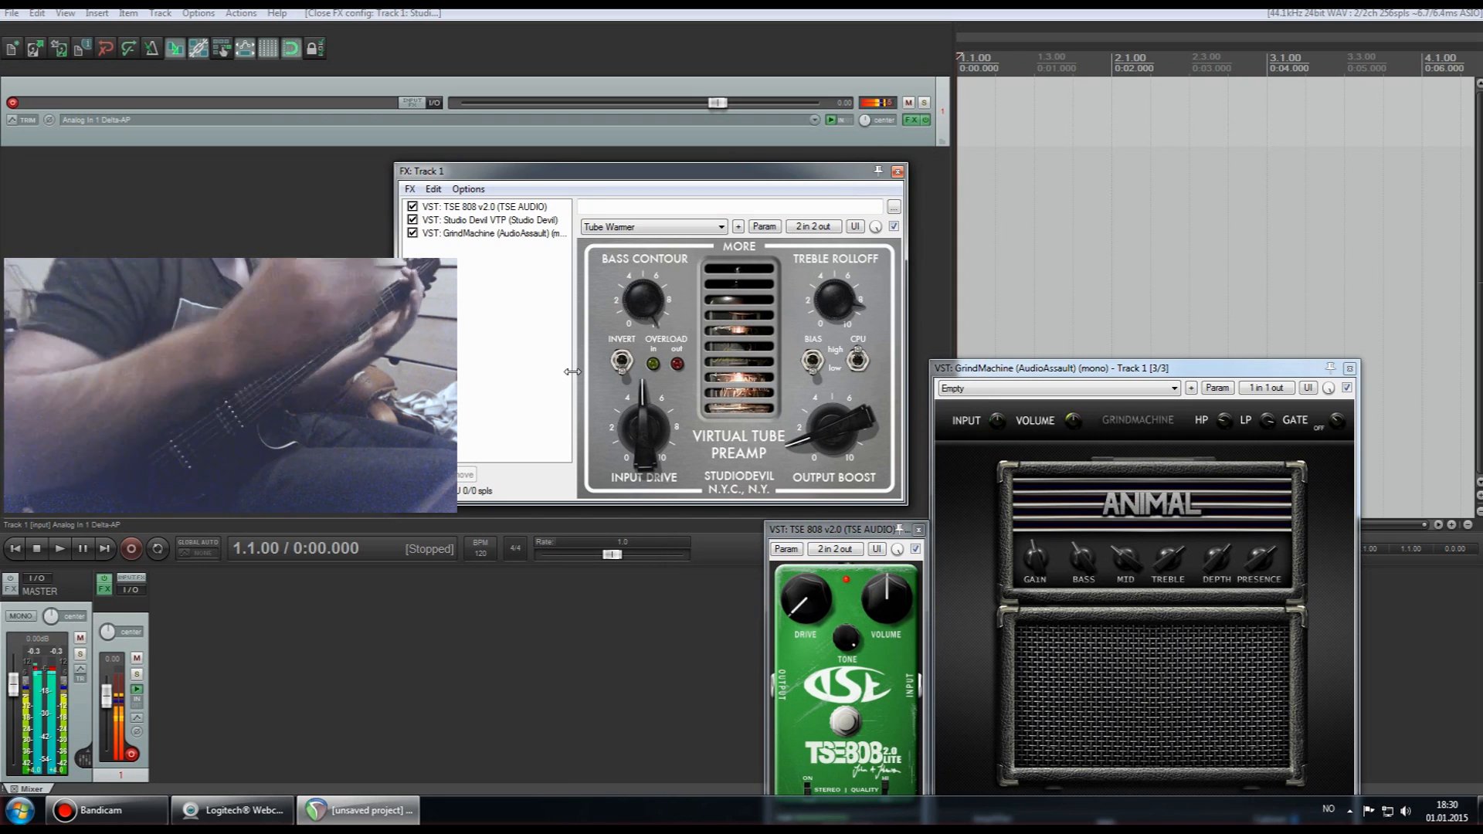
Step: Turn up Studio Devil VTP's Input Drive and fine-tune the Gain on GrindMachine's Animal amp
{"action": "left_click_drag", "start_coordinate": [653, 456], "coordinate": [652, 425]}
{"action": "left_click_drag", "start_coordinate": [1039, 569], "coordinate": [1037, 583]}
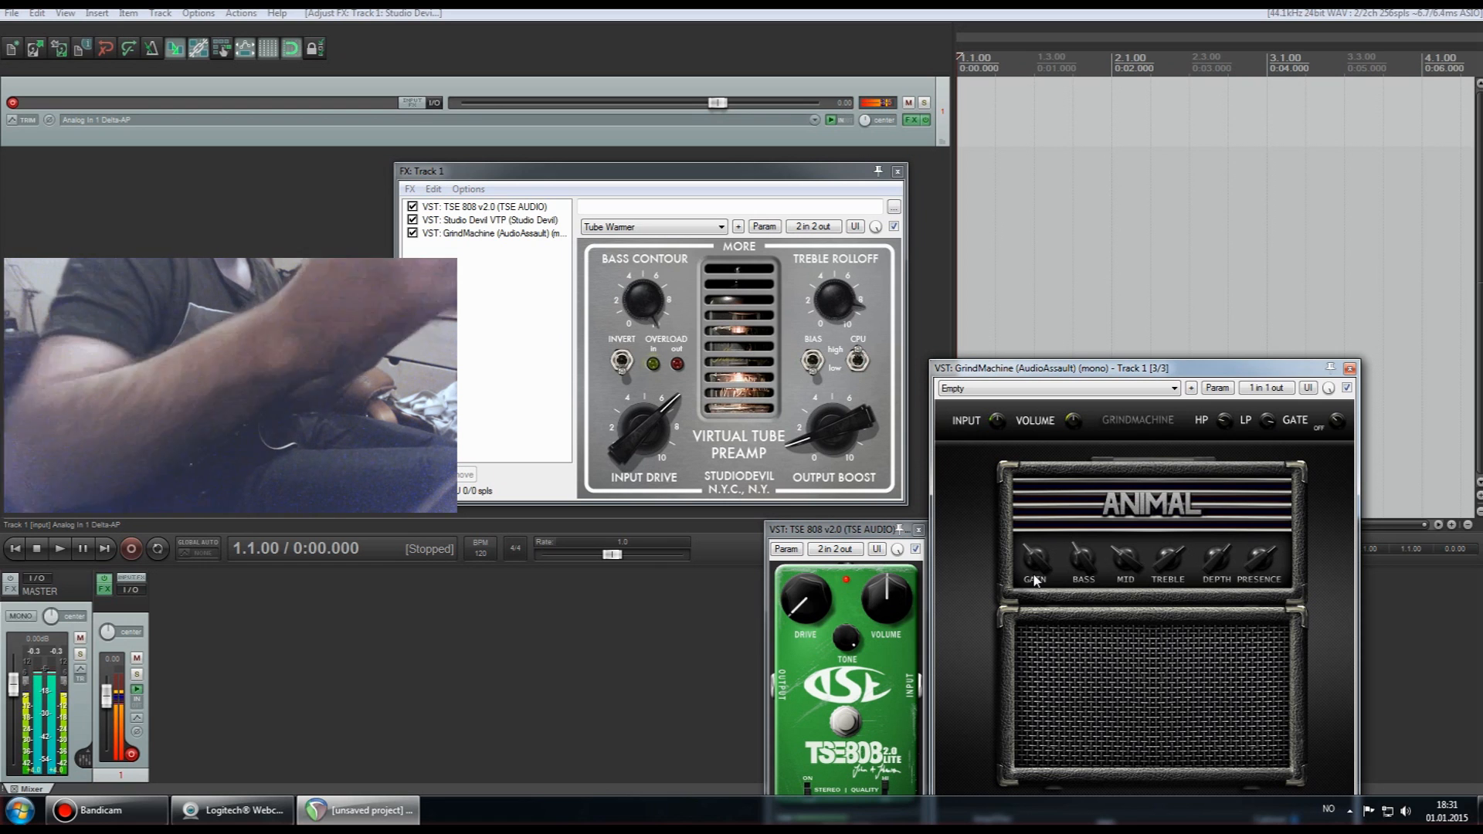
{"action": "left_click_drag", "start_coordinate": [1036, 569], "coordinate": [1036, 554]}
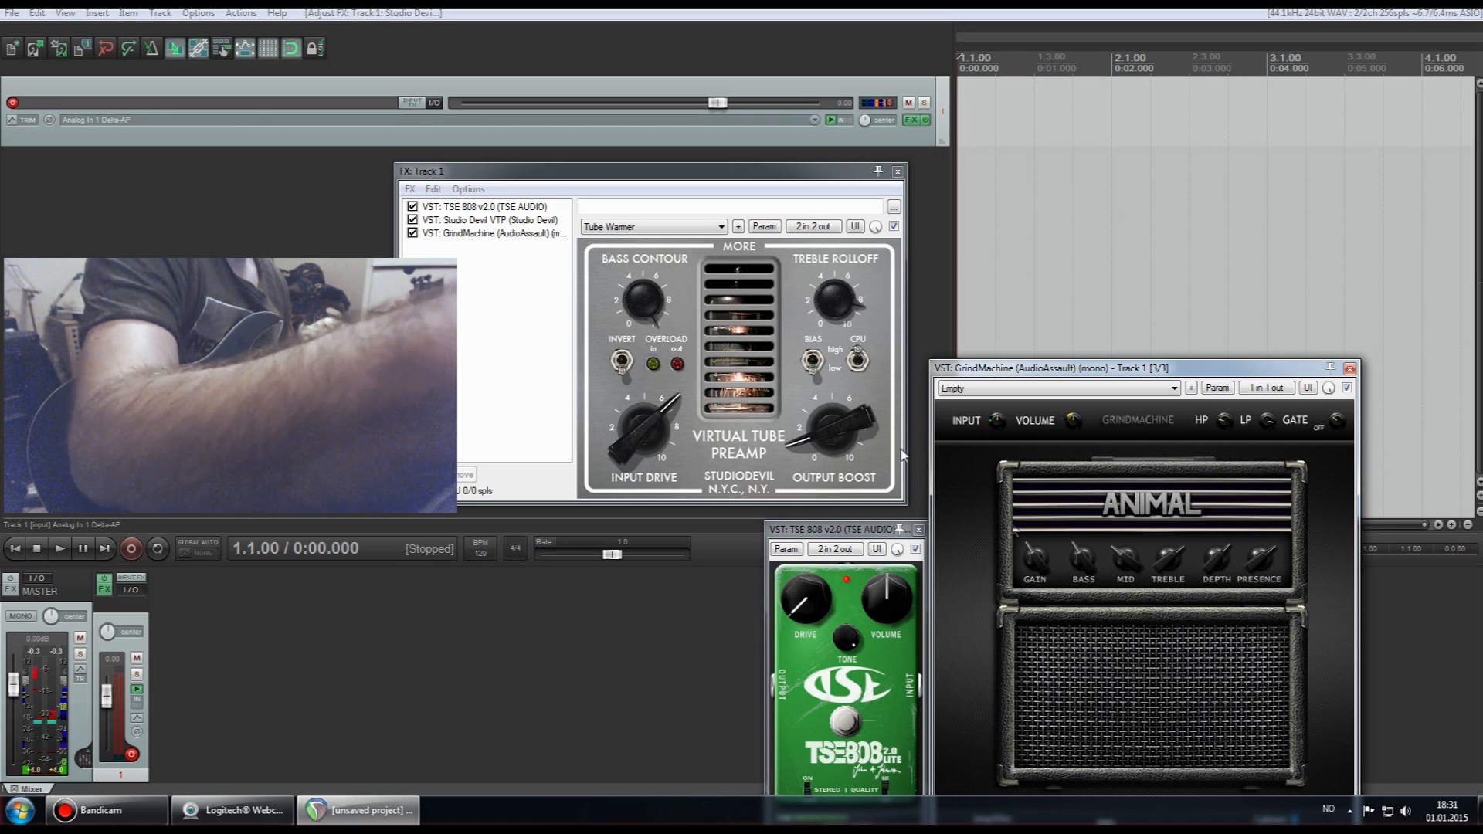
Step: Bypass the three existing plug-ins on track 1 and add Amp Modeler Pro to the FX chain, with its window below the plug-in list
{"action": "left_click", "coordinate": [413, 233]}
{"action": "left_click", "coordinate": [413, 207]}
{"action": "right_click", "coordinate": [452, 269]}
{"action": "left_click", "coordinate": [479, 280]}
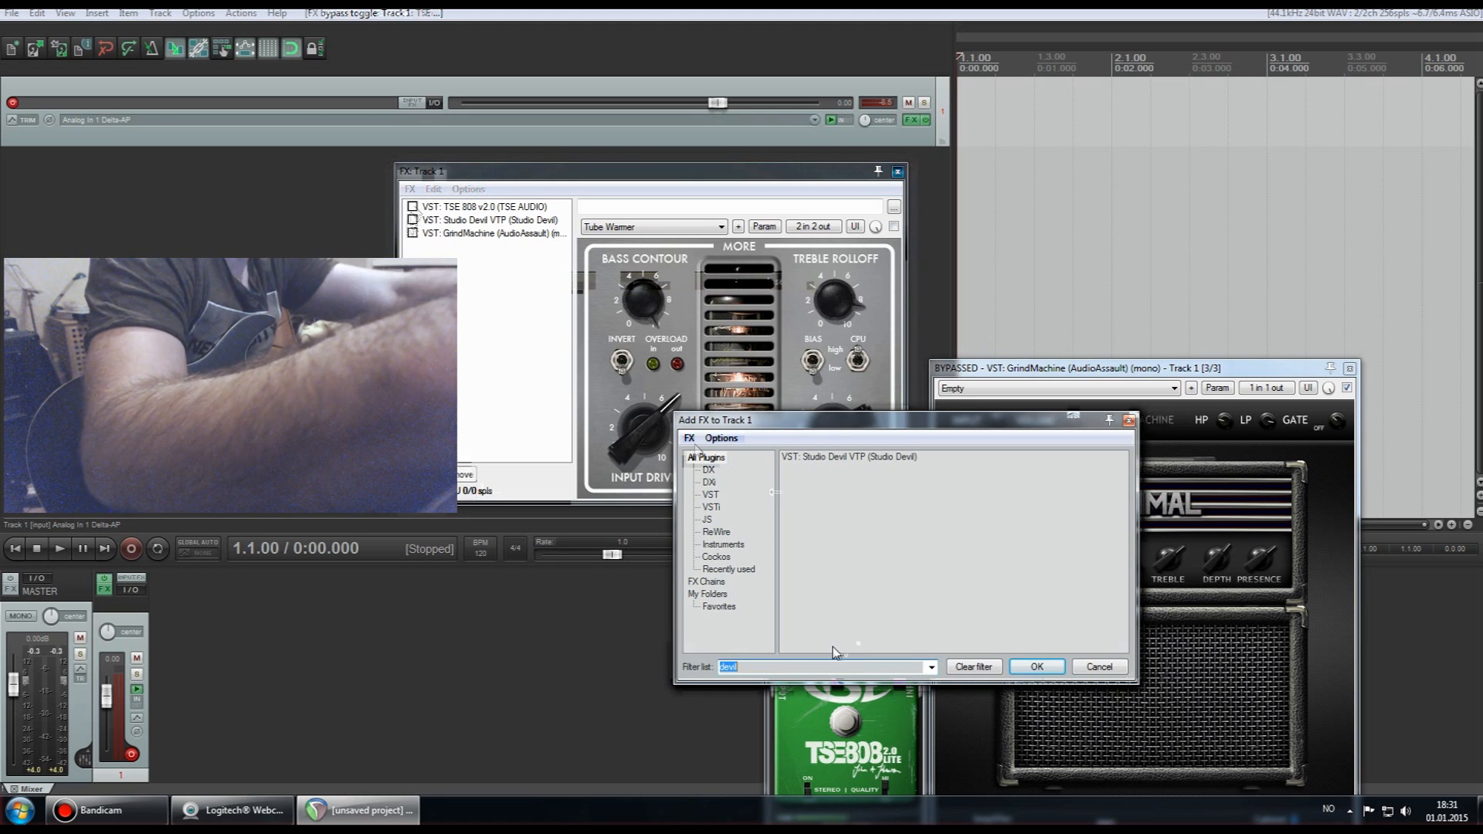
{"action": "type", "text": "amp"}
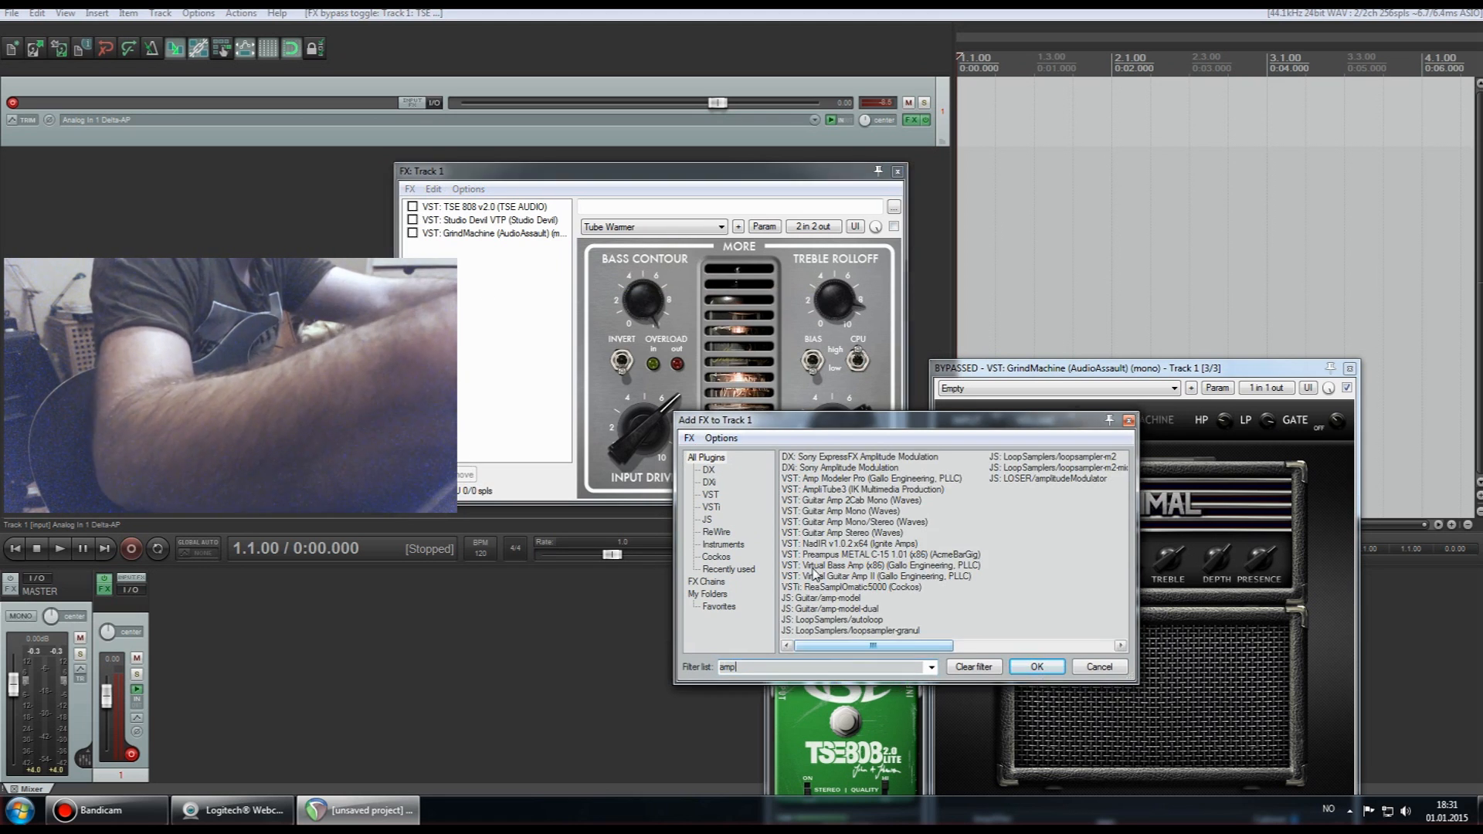
{"action": "double_click", "coordinate": [850, 479]}
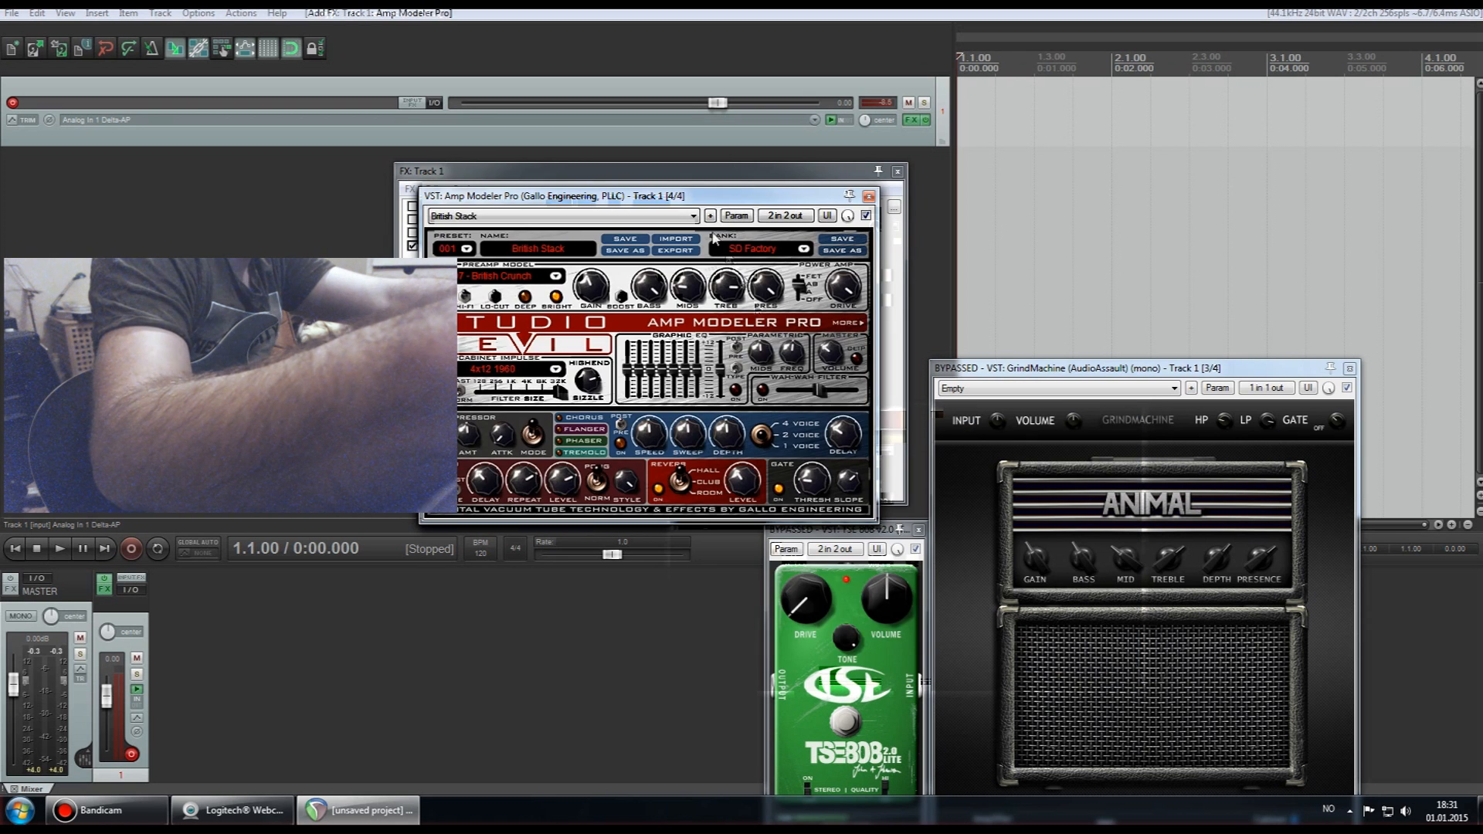
{"action": "left_click_drag", "start_coordinate": [697, 199], "coordinate": [709, 393]}
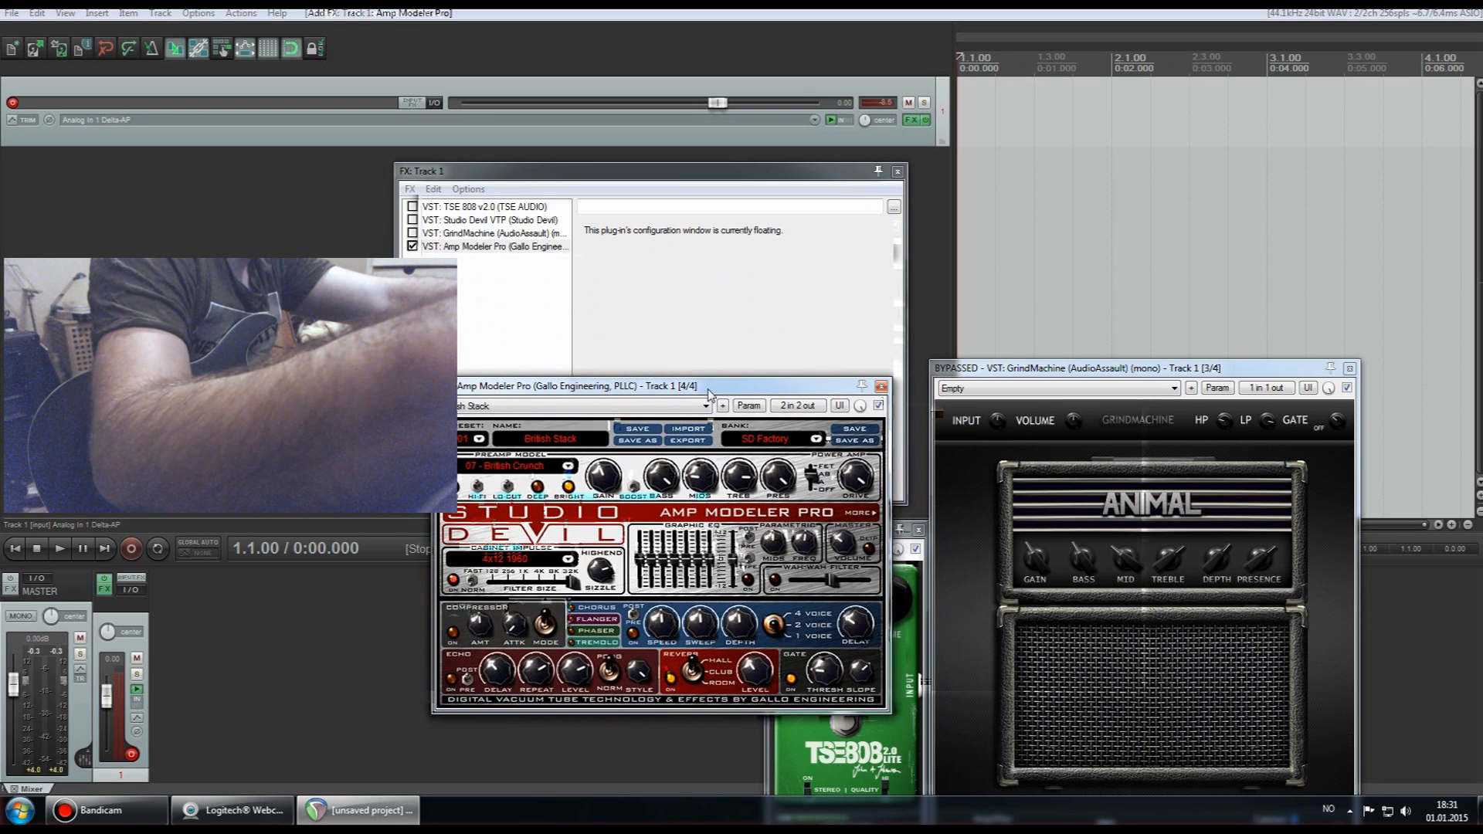
Step: Try the 017 - Chorus Delay Crunch preset in Amp Modeler Pro
{"action": "left_click", "coordinate": [479, 438]}
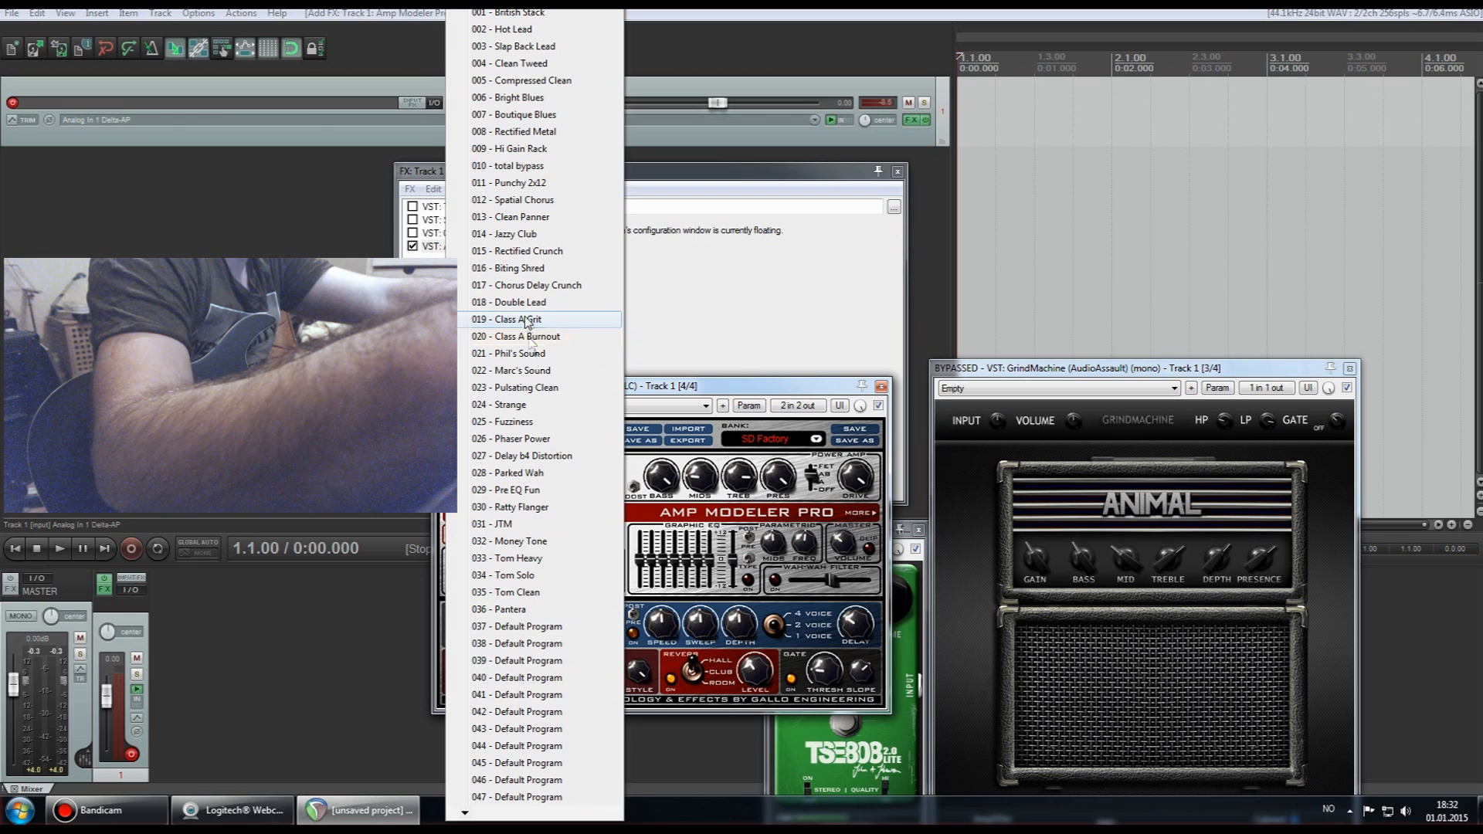
{"action": "left_click", "coordinate": [528, 285]}
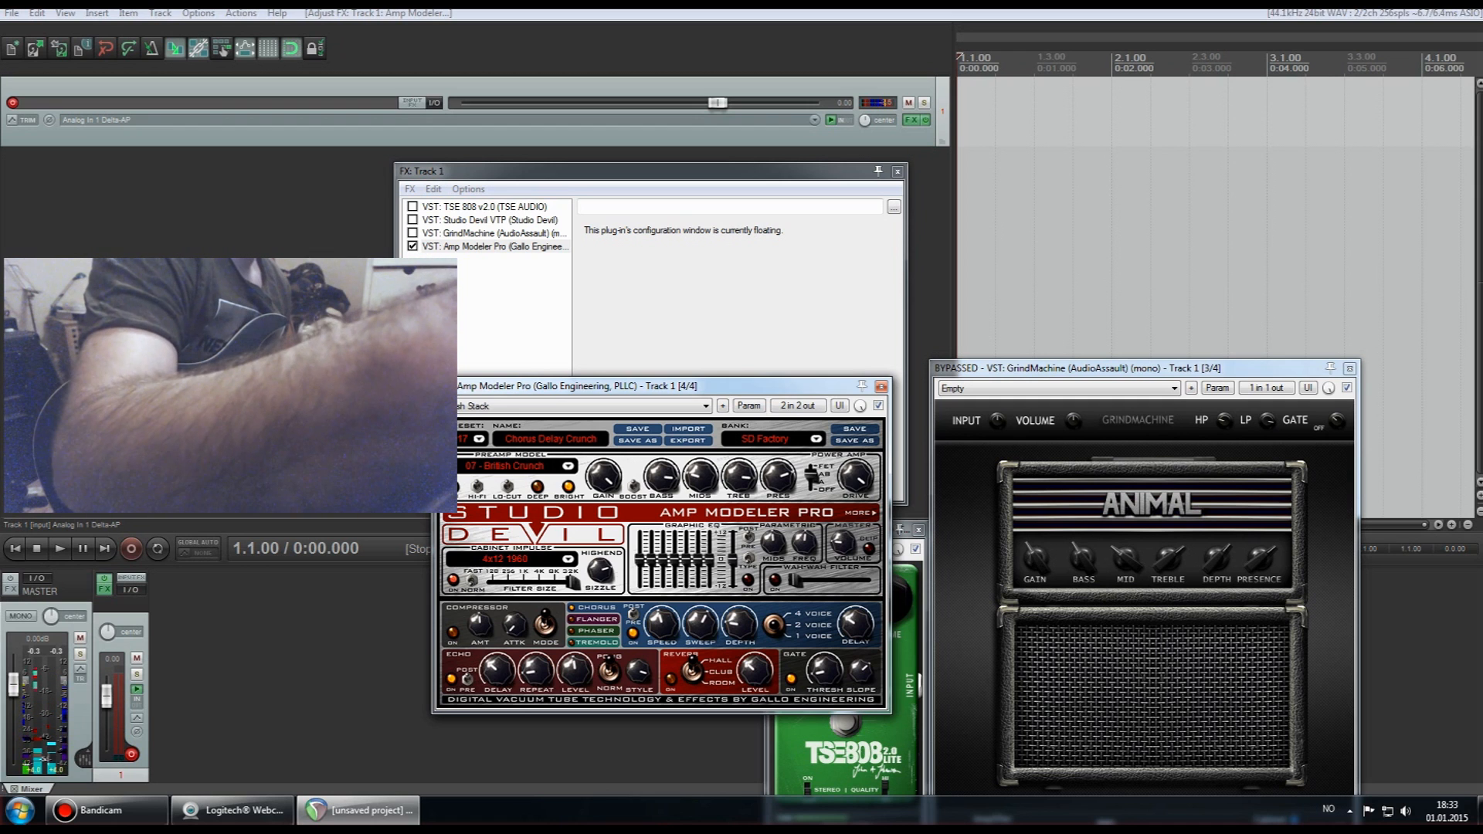
Step: Load the 033 - Tom Heavy preset in Amp Modeler Pro and adjust its master volume
{"action": "left_click", "coordinate": [479, 438]}
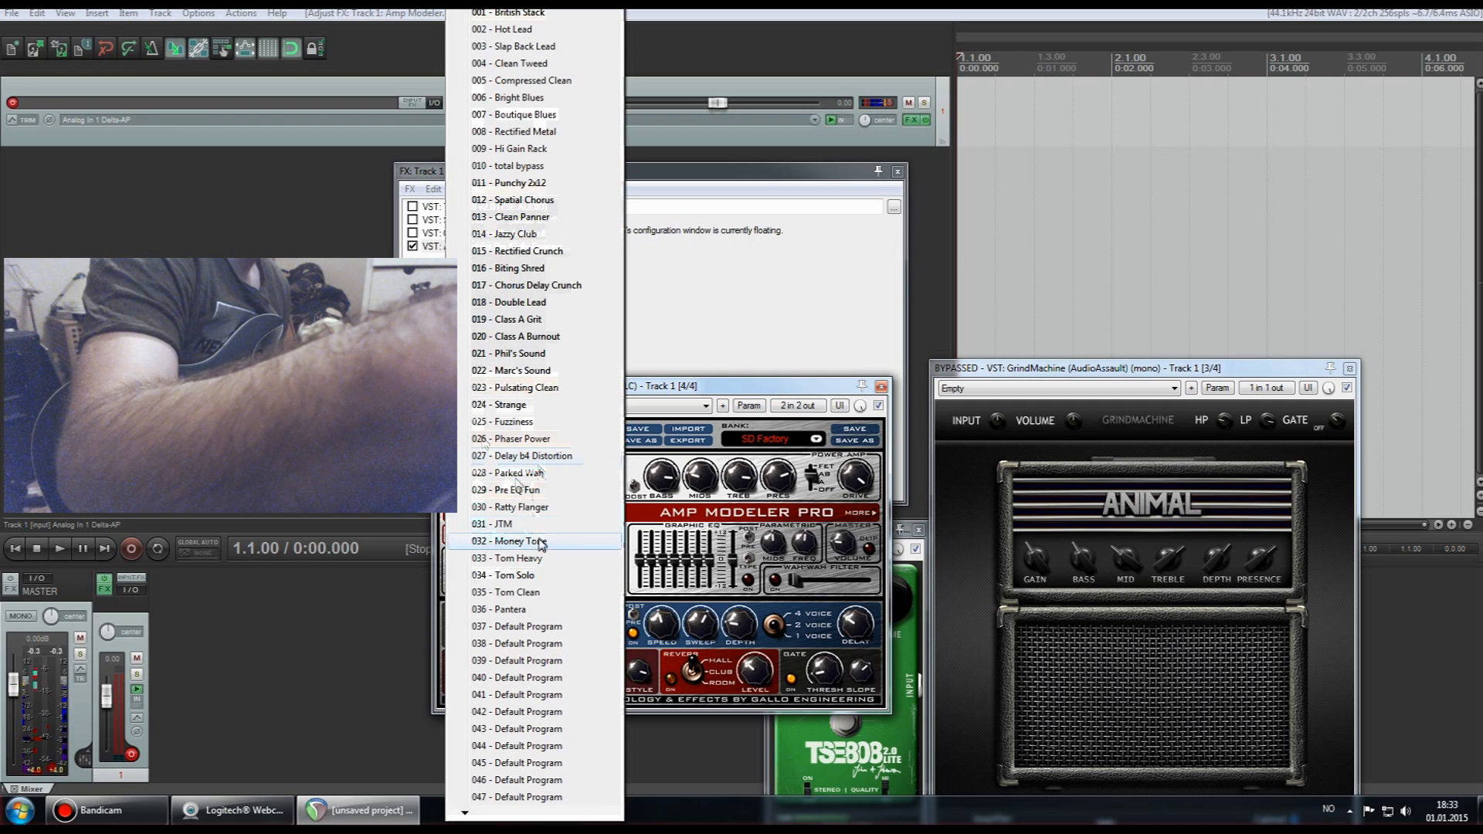
{"action": "left_click", "coordinate": [510, 557]}
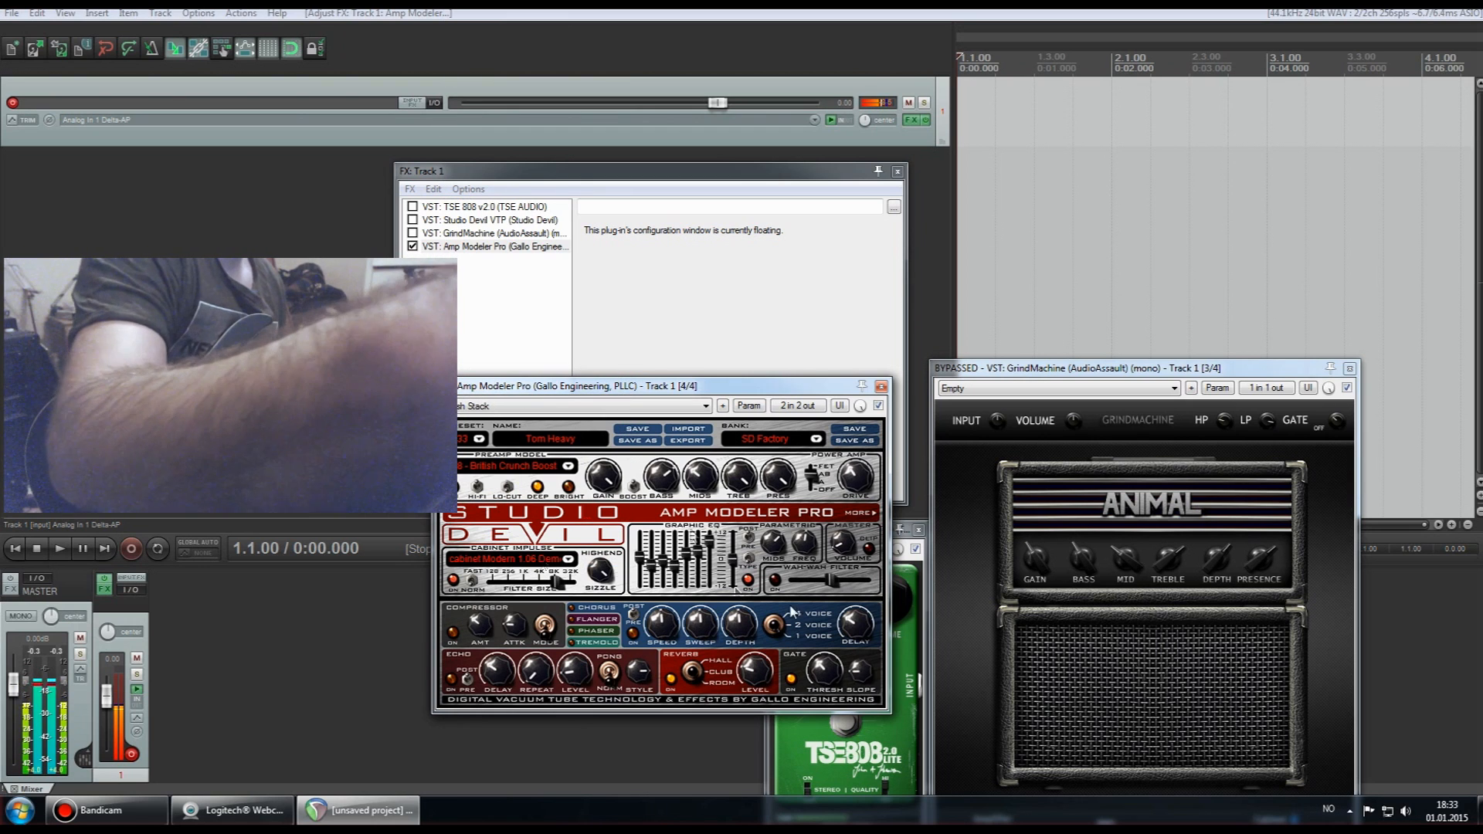
{"action": "left_click_drag", "start_coordinate": [843, 546], "coordinate": [849, 544]}
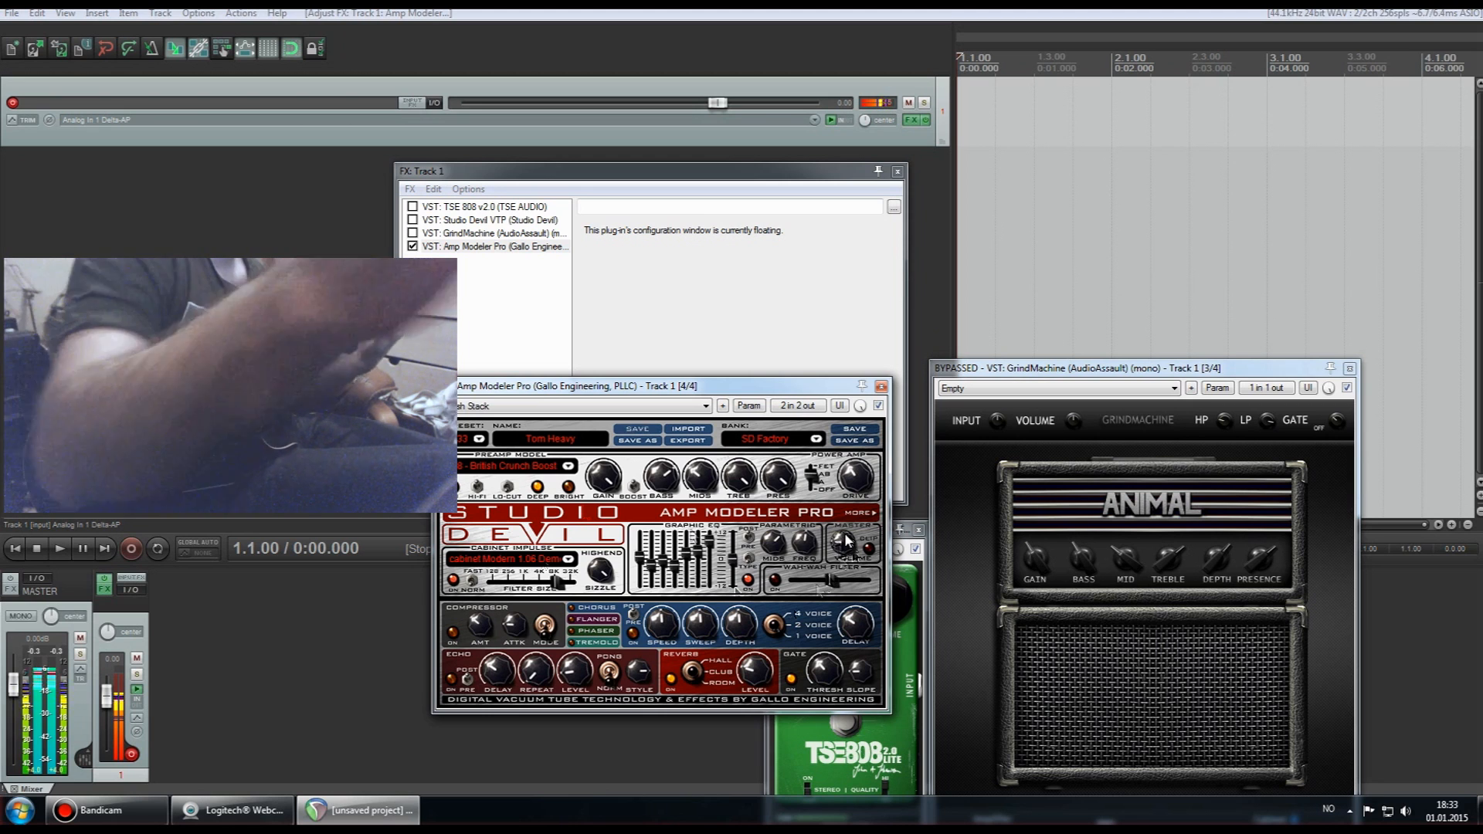
{"action": "left_click_drag", "start_coordinate": [848, 541], "coordinate": [843, 542]}
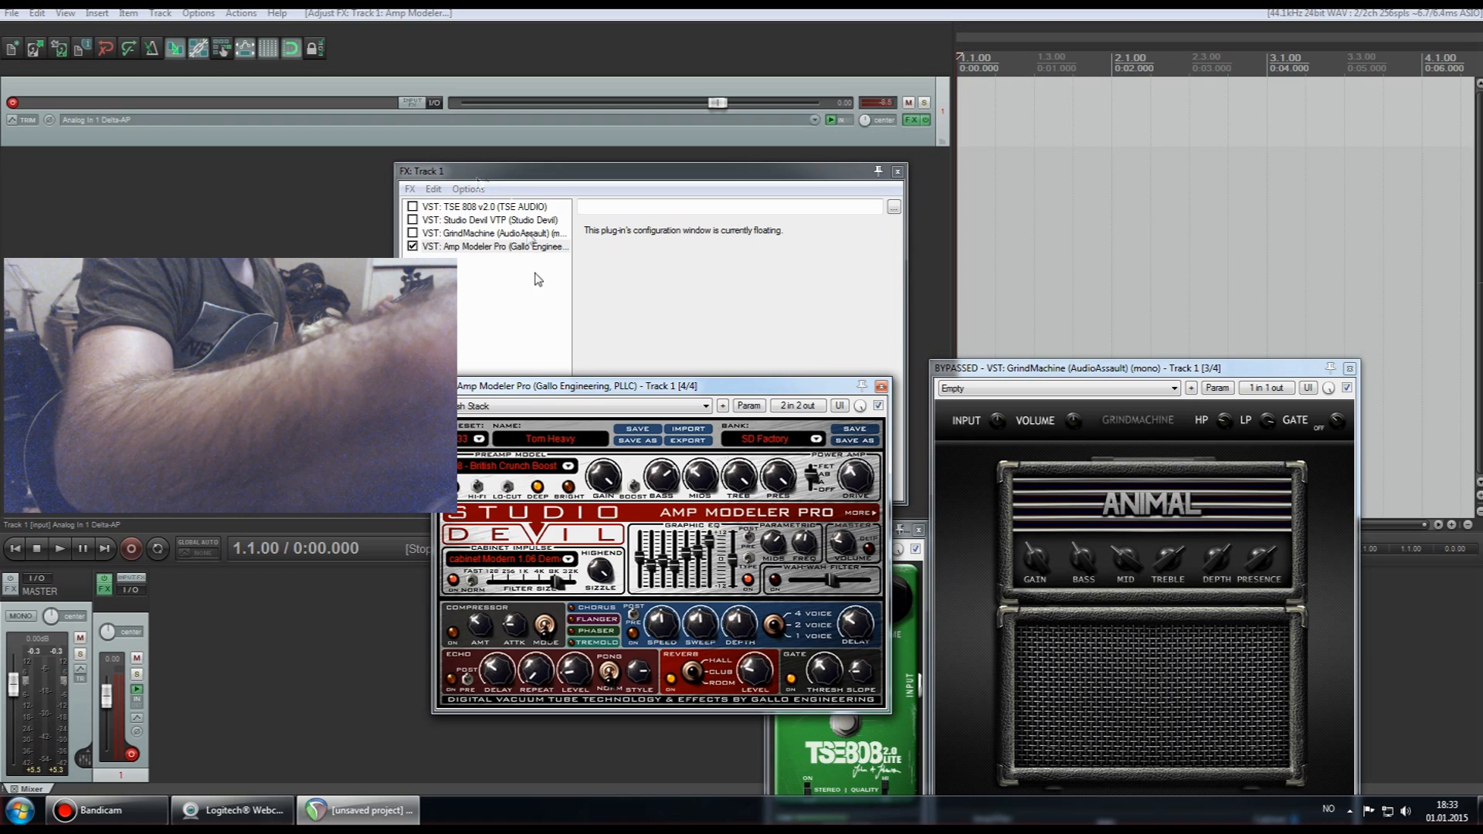
Step: Rearrange the Amp Modeler Pro and FX chain windows so both are accessible, and re-enable TSE 808 in the chain
{"action": "left_click_drag", "start_coordinate": [591, 392], "coordinate": [480, 503]}
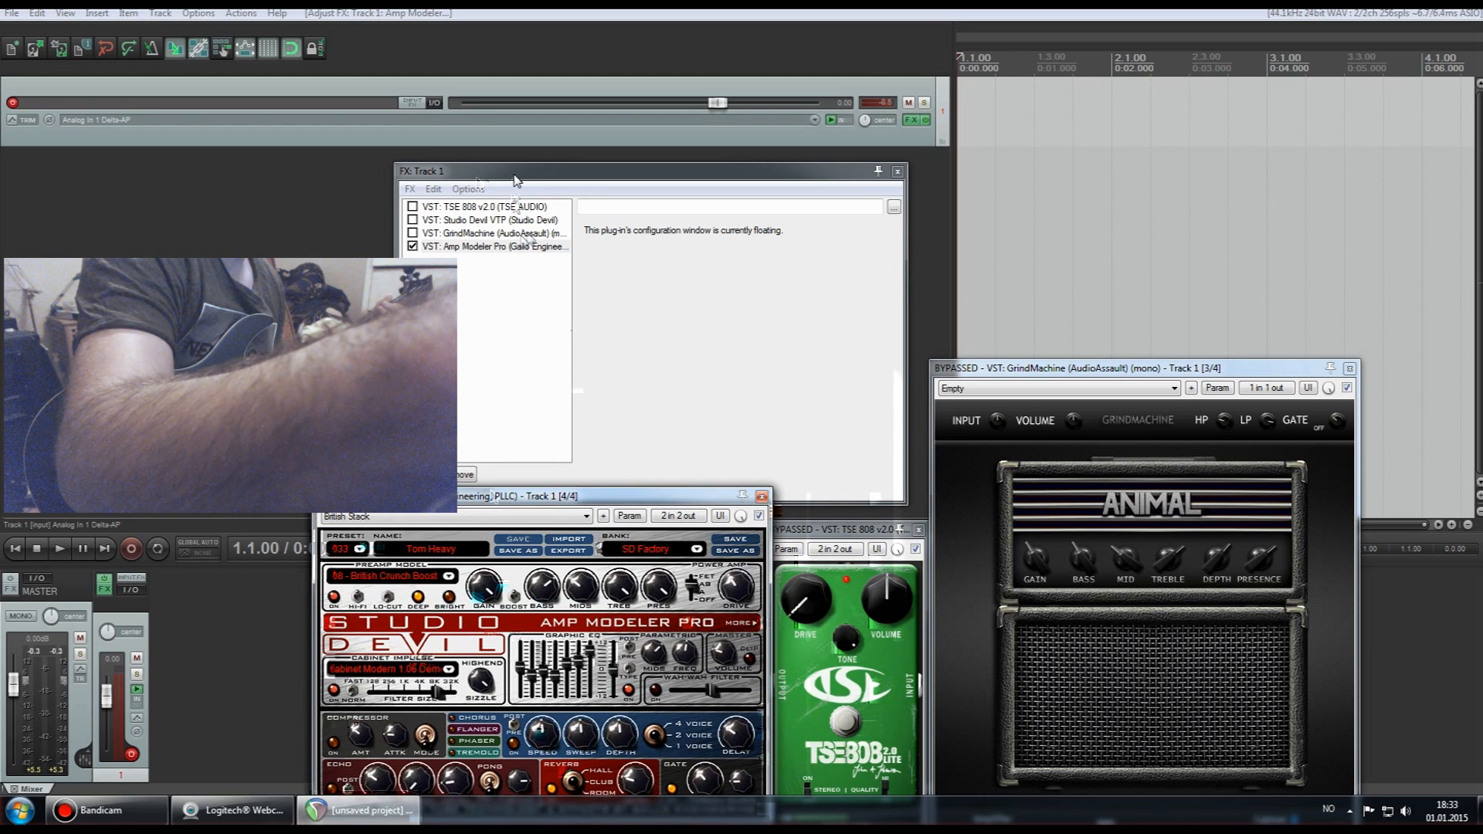
{"action": "left_click_drag", "start_coordinate": [506, 174], "coordinate": [494, 143]}
{"action": "left_click", "coordinate": [400, 176]}
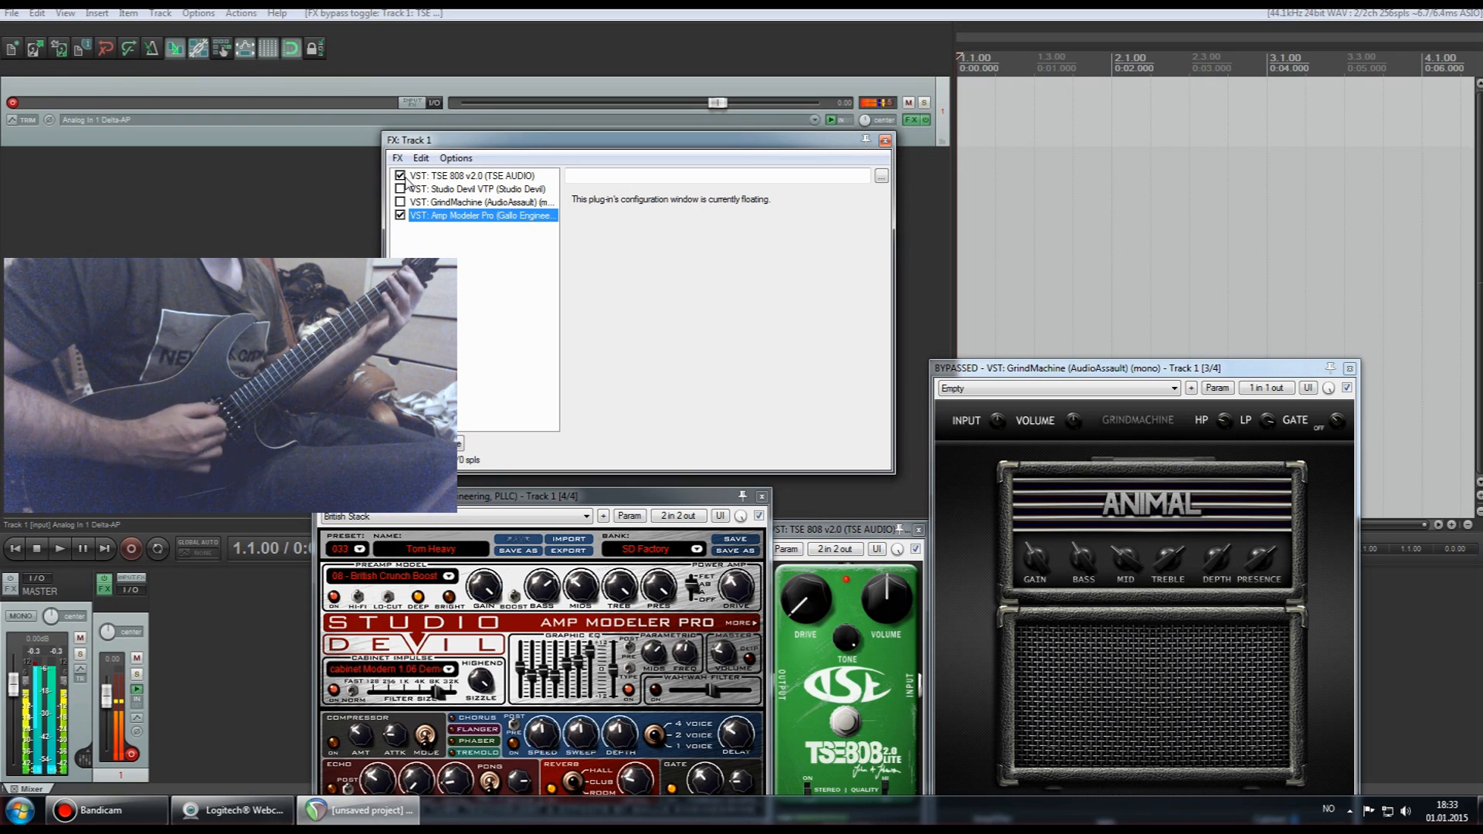
{"action": "left_click", "coordinate": [490, 618]}
{"action": "left_click_drag", "start_coordinate": [491, 650], "coordinate": [491, 641]}
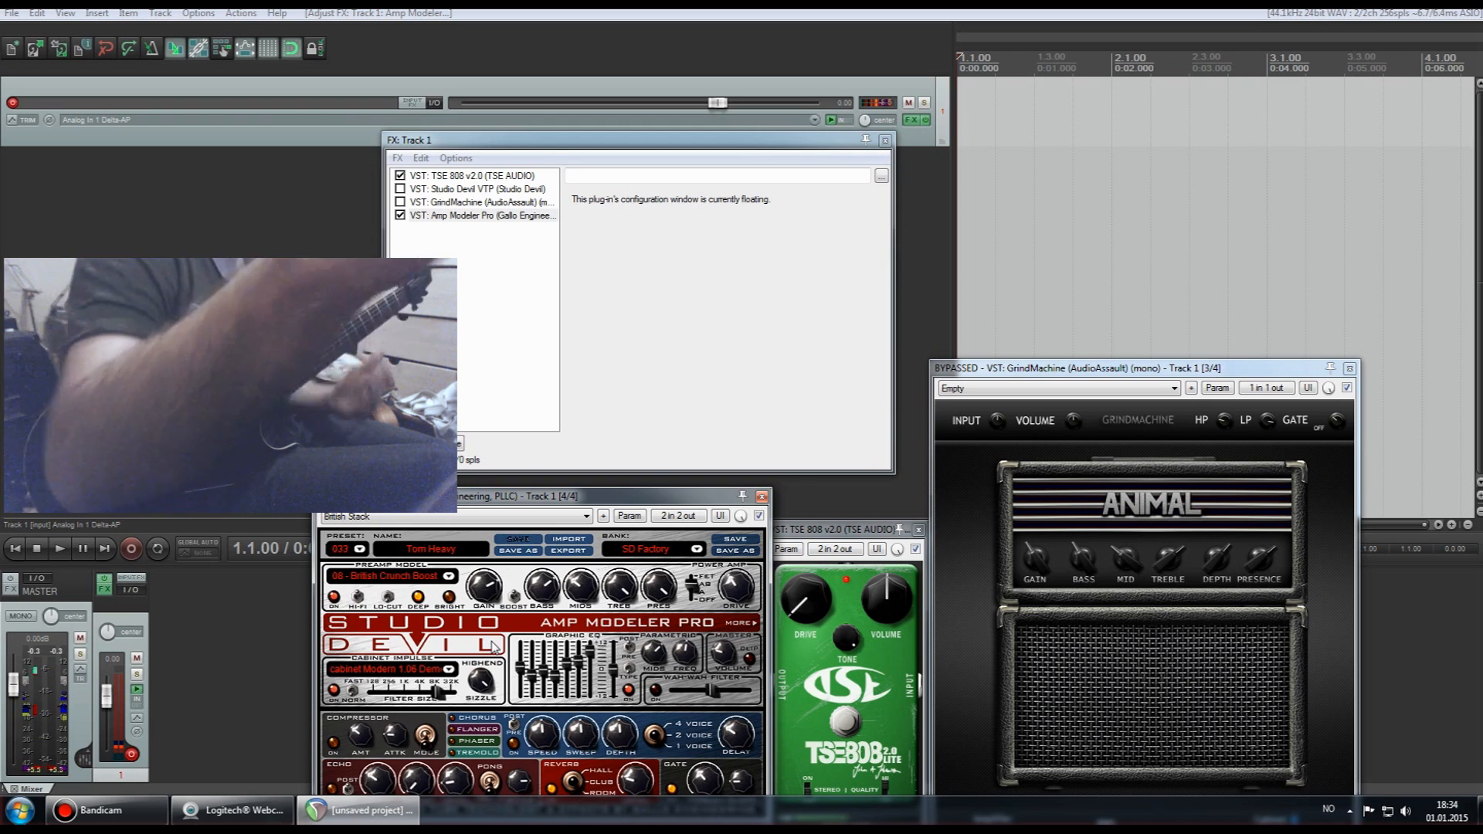
{"action": "left_click_drag", "start_coordinate": [577, 499], "coordinate": [583, 452]}
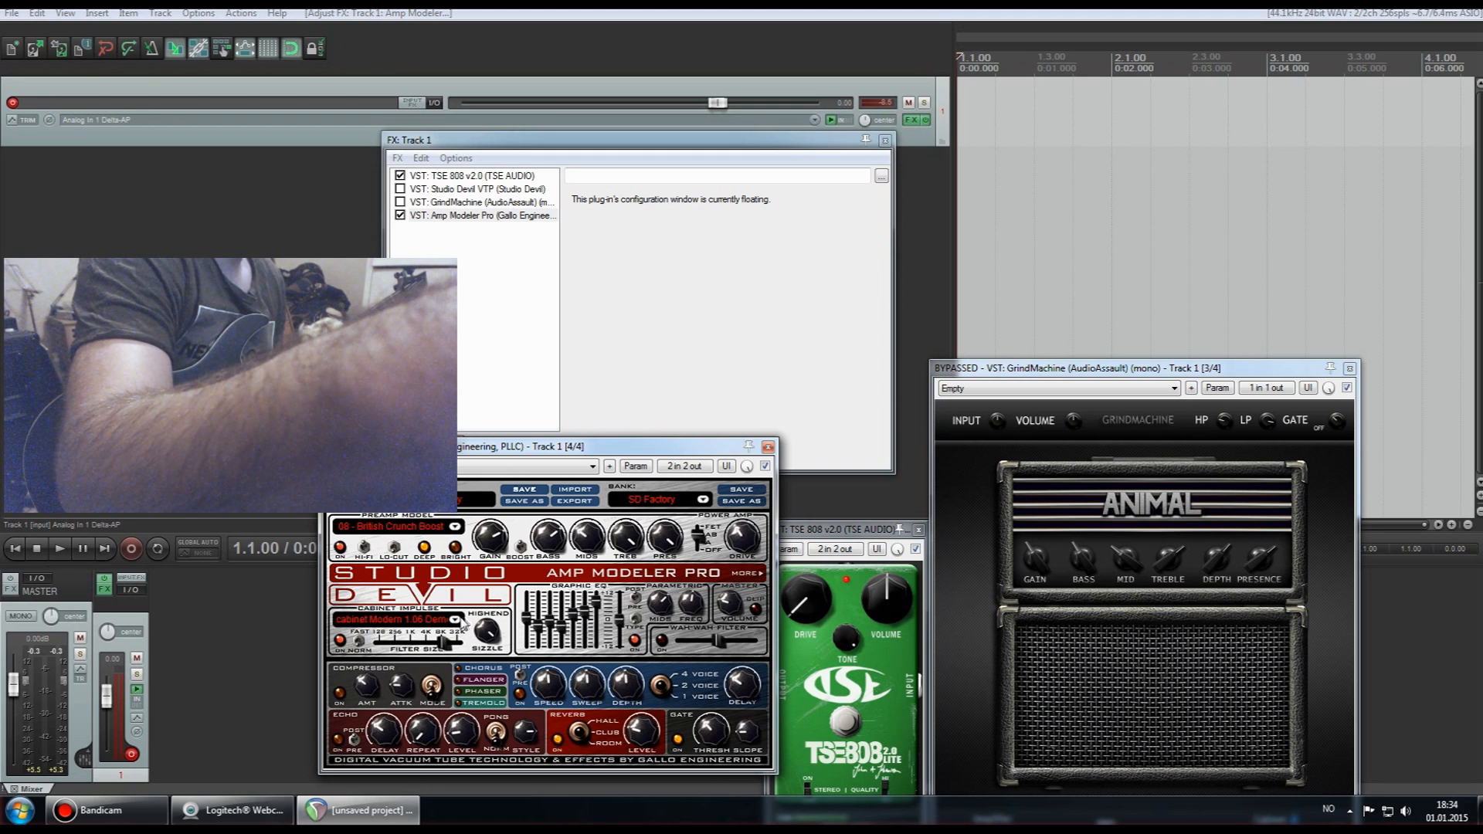
{"action": "mouse_move", "coordinate": [520, 446]}
{"action": "left_mouse_down"}
{"action": "mouse_move", "coordinate": [528, 462]}
{"action": "mouse_move", "coordinate": [539, 451]}
{"action": "left_mouse_up"}
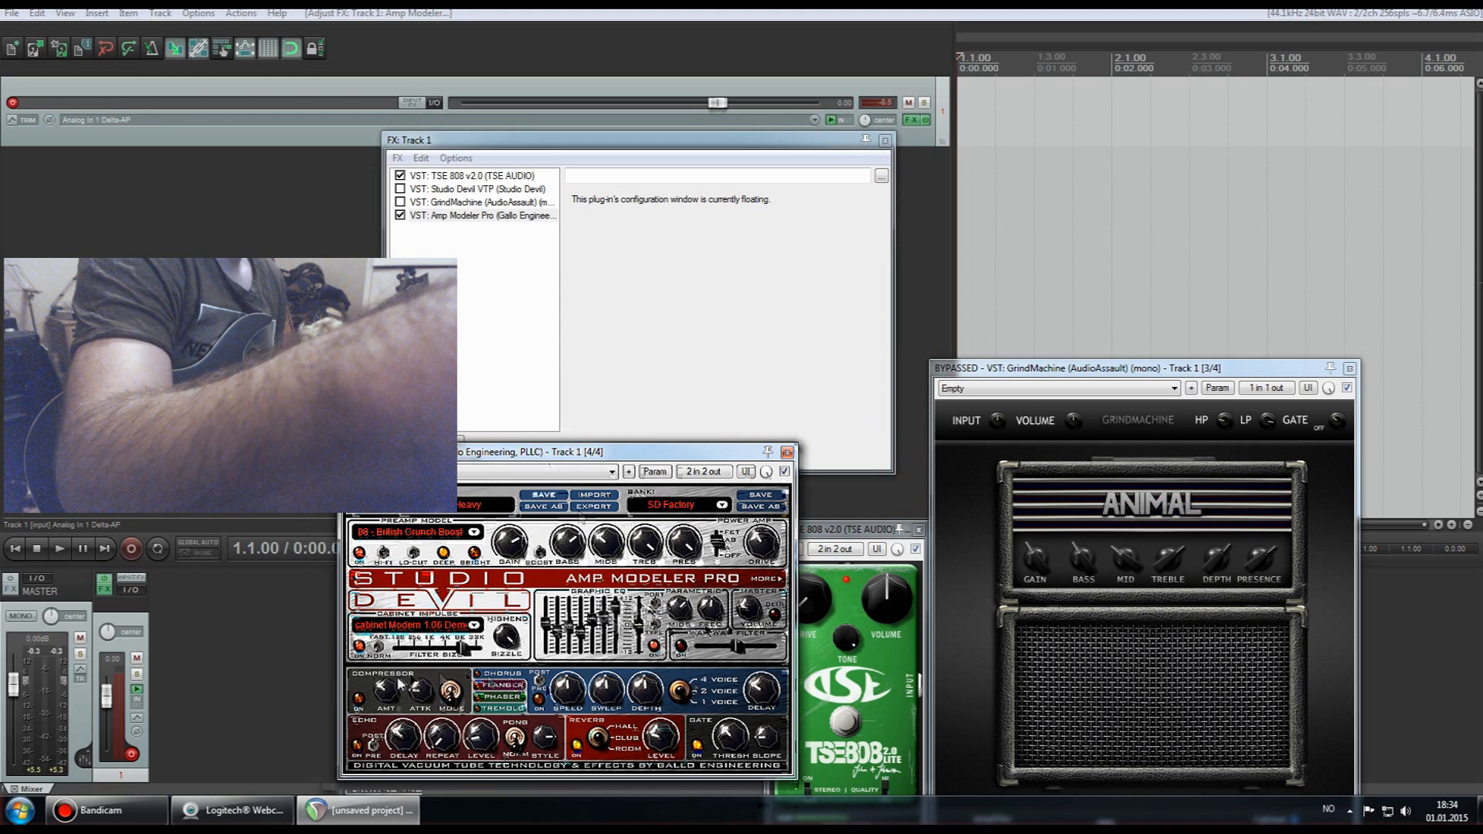
{"action": "left_click", "coordinate": [474, 624]}
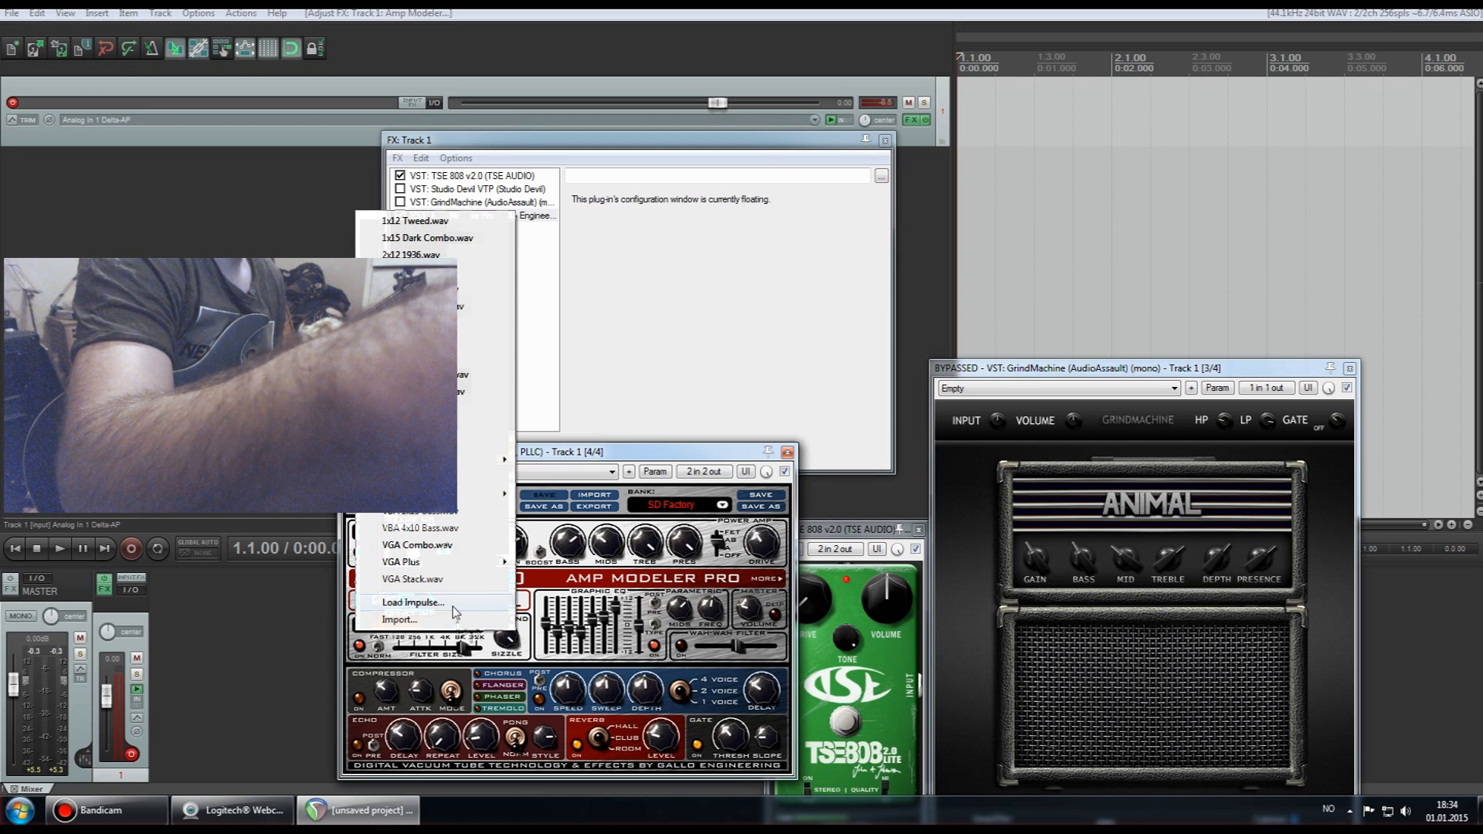
{"action": "left_click", "coordinate": [453, 605]}
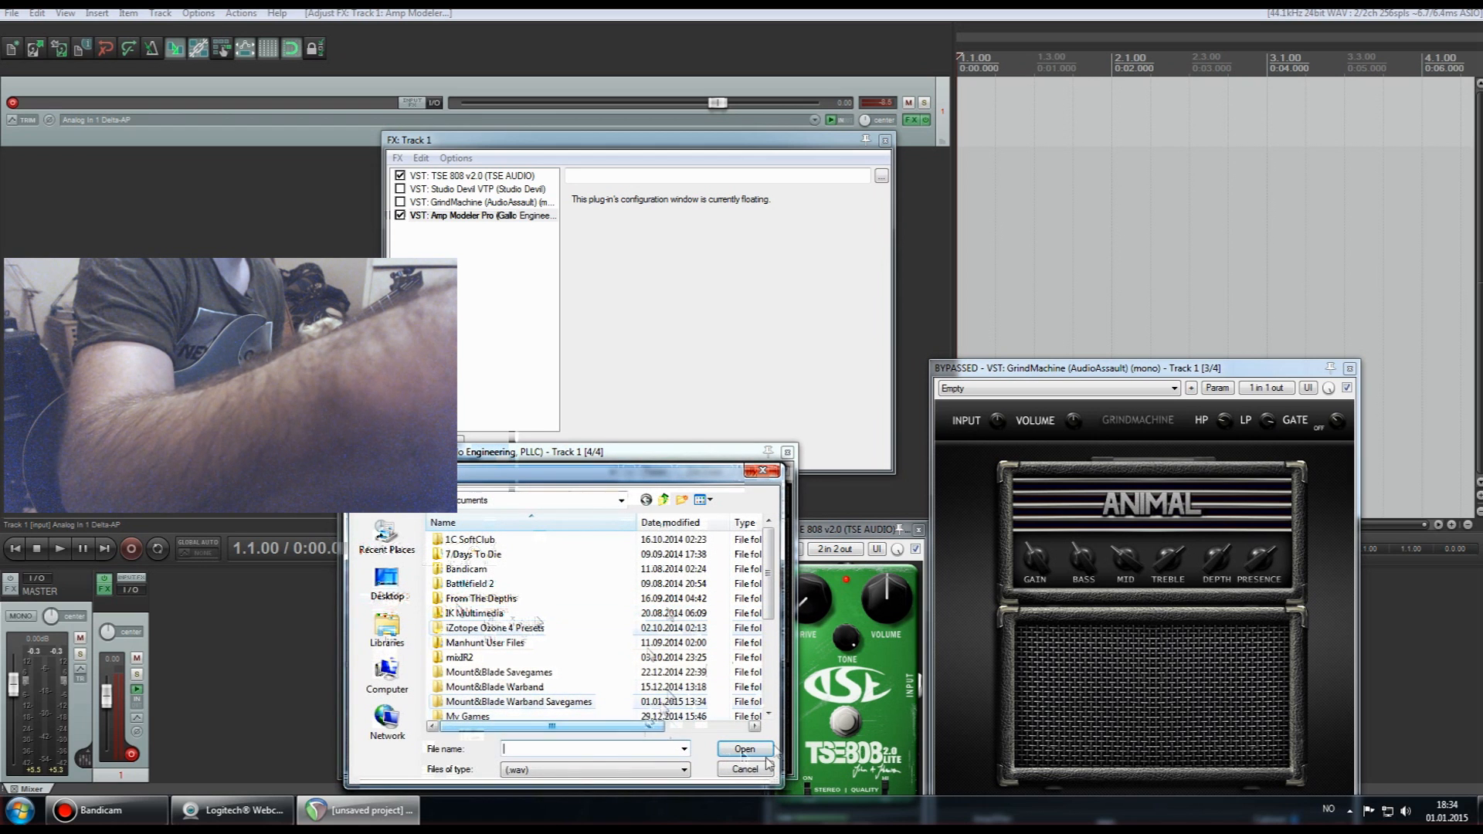
{"action": "left_click", "coordinate": [743, 770]}
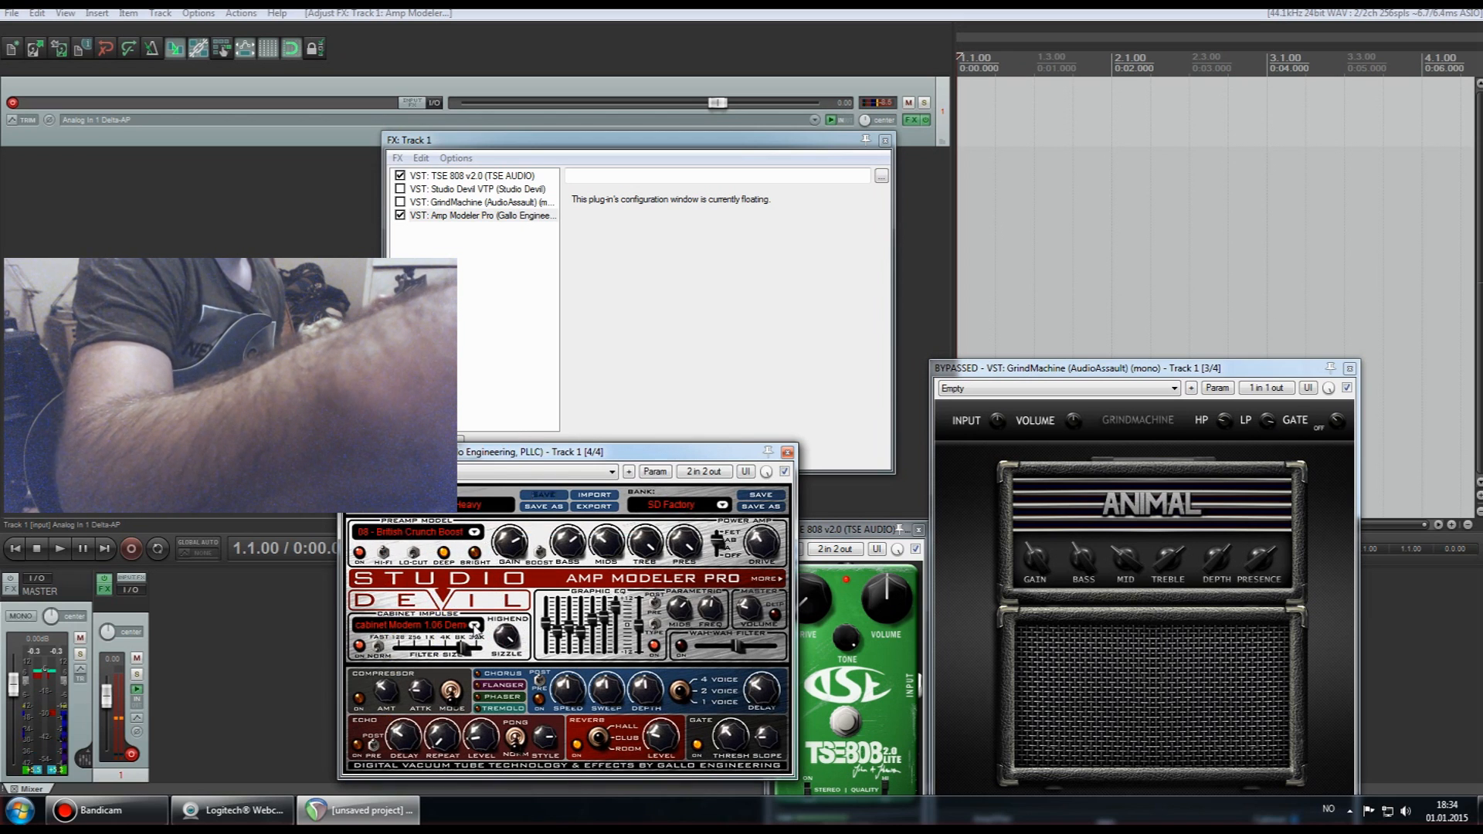
Step: Try the 4x12 Modern cabinet impulse in Amp Modeler Pro
{"action": "left_click", "coordinate": [474, 624]}
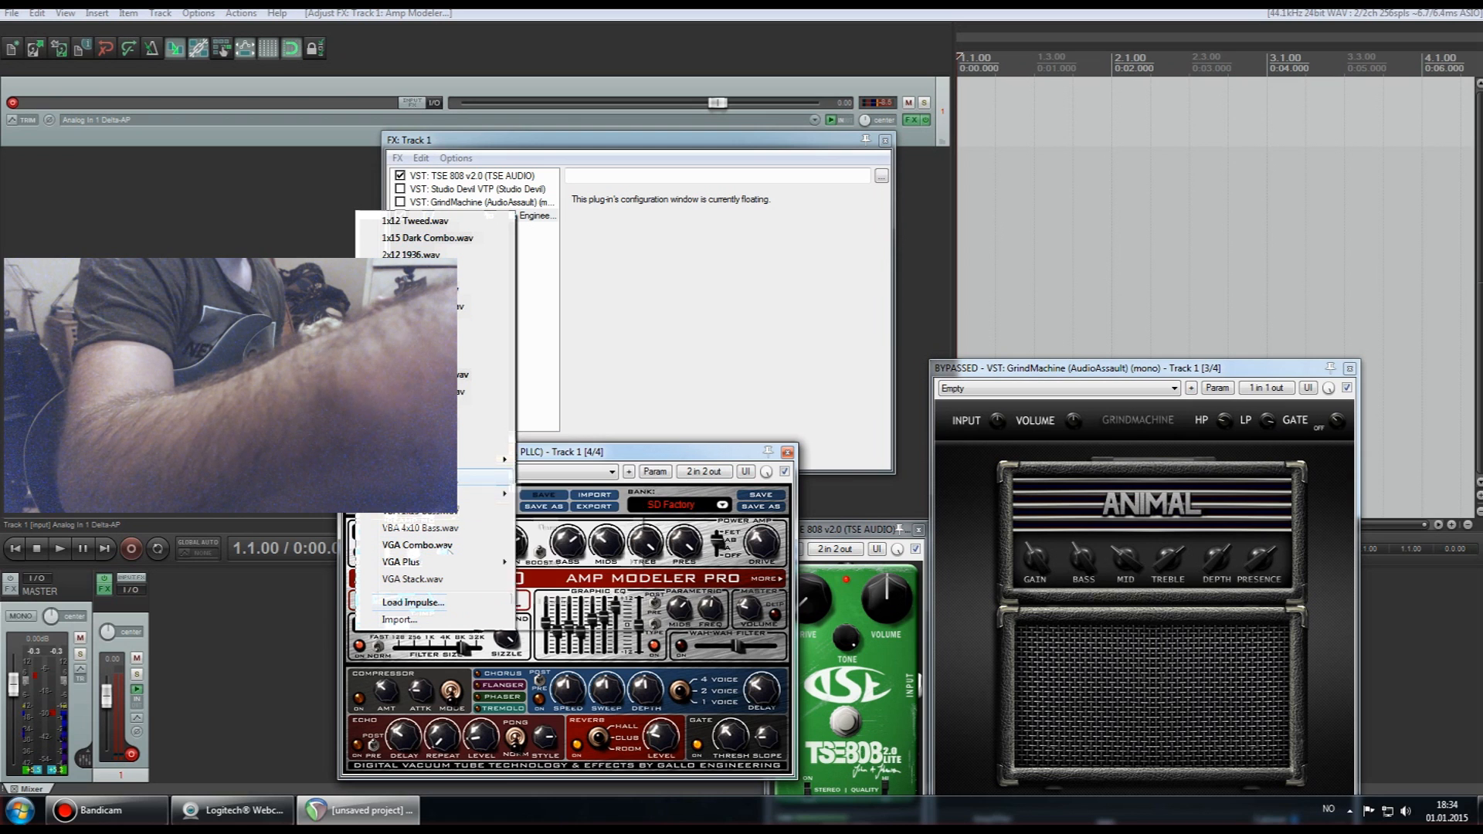
{"action": "mouse_move", "coordinate": [483, 409]}
{"action": "left_click", "coordinate": [437, 409]}
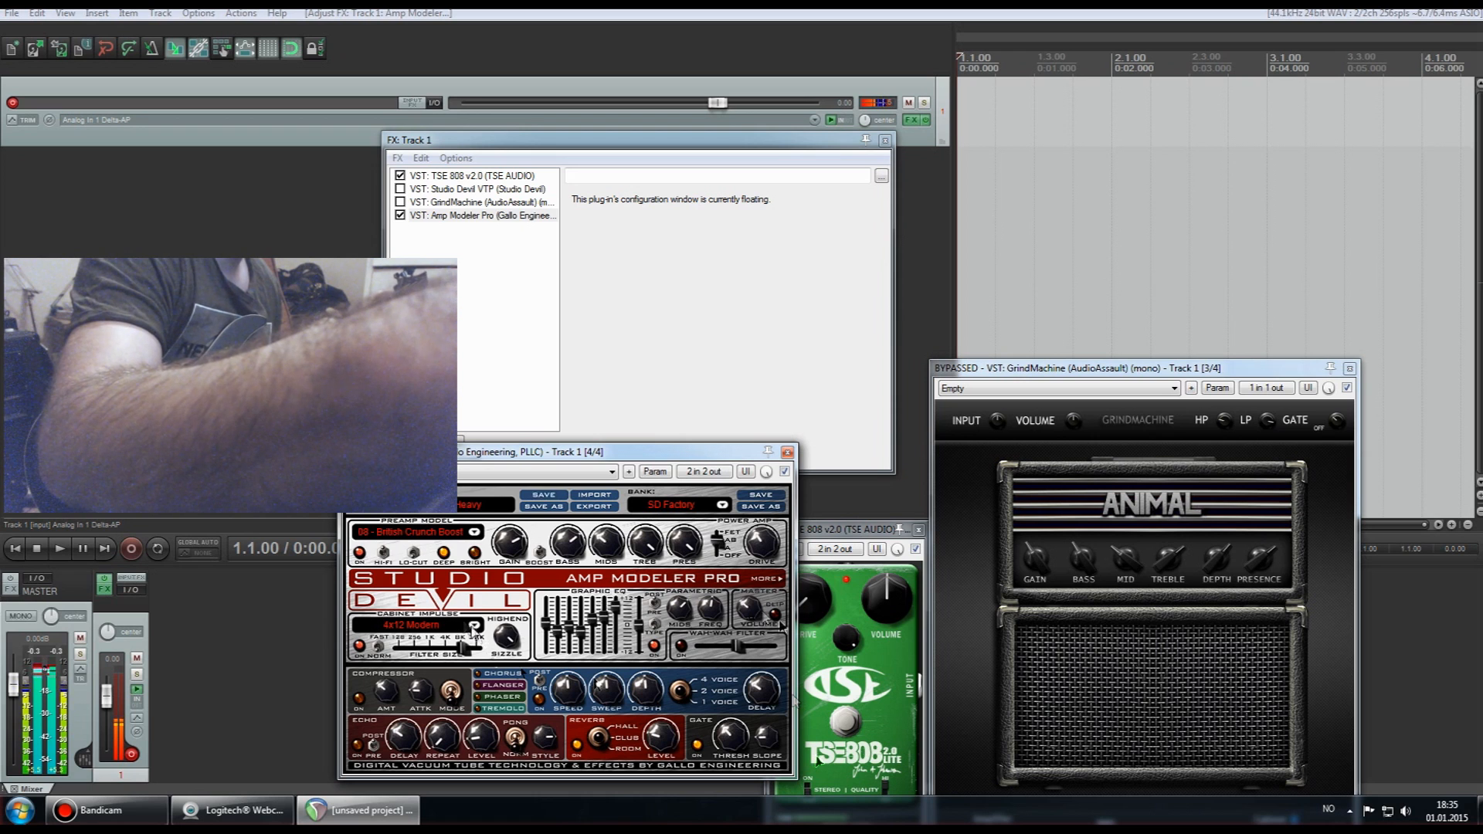
Step: Set Amp Modeler Pro's cabinet impulse to 4x12 Metalhead and move its window slightly higher
{"action": "left_click", "coordinate": [473, 625]}
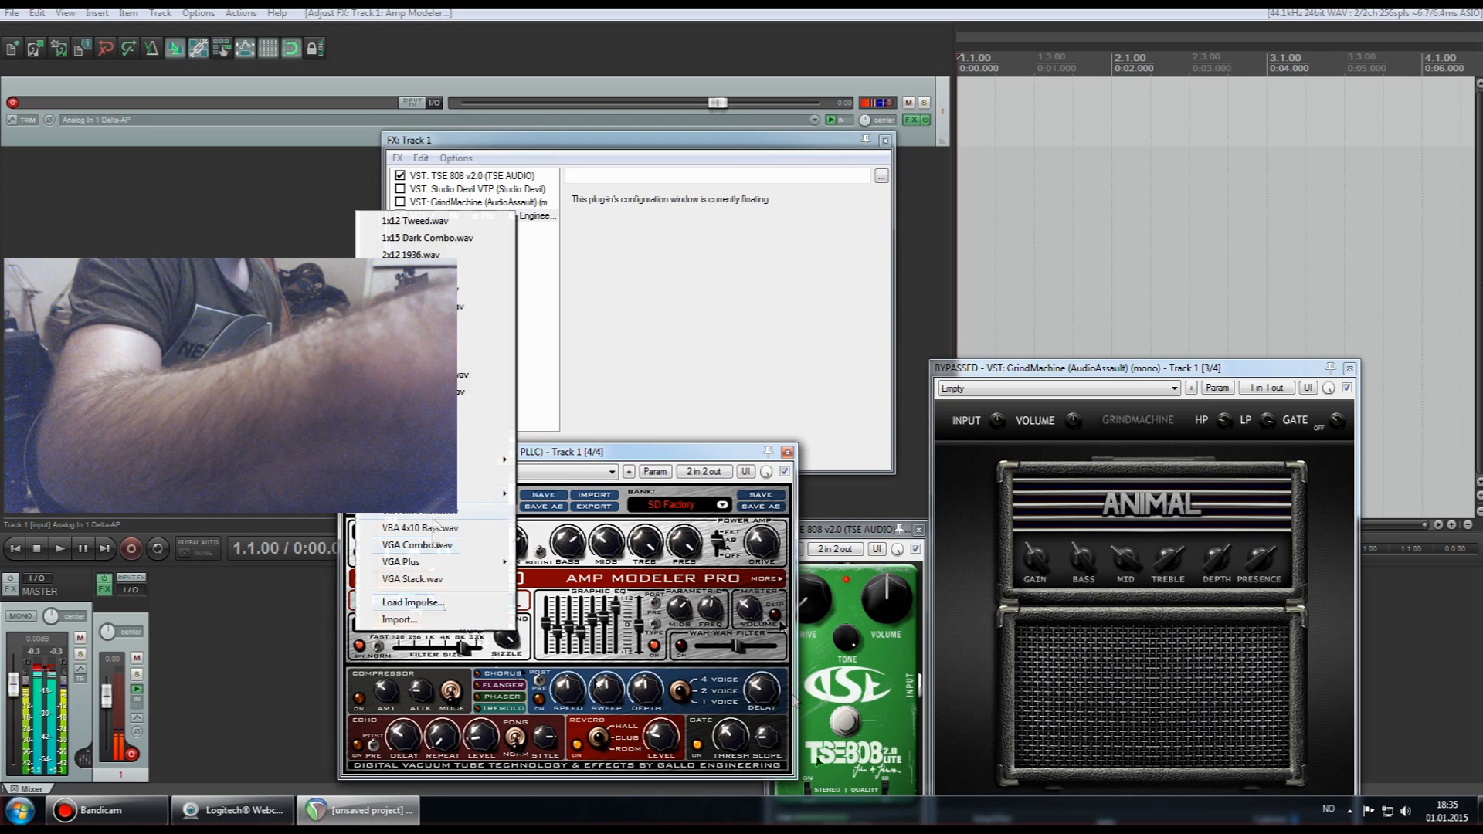
{"action": "left_click", "coordinate": [432, 391]}
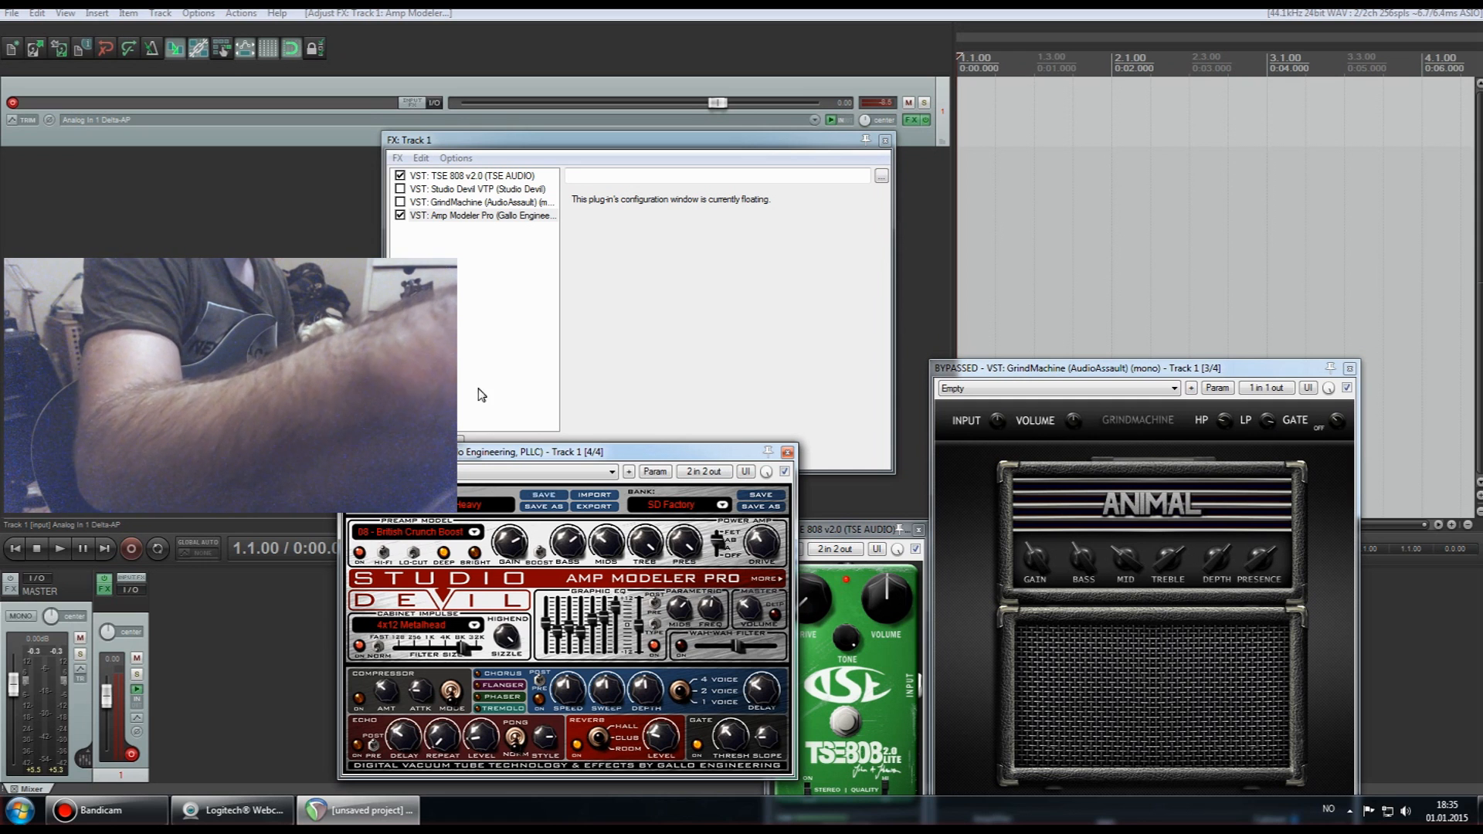
{"action": "left_click_drag", "start_coordinate": [568, 456], "coordinate": [585, 432]}
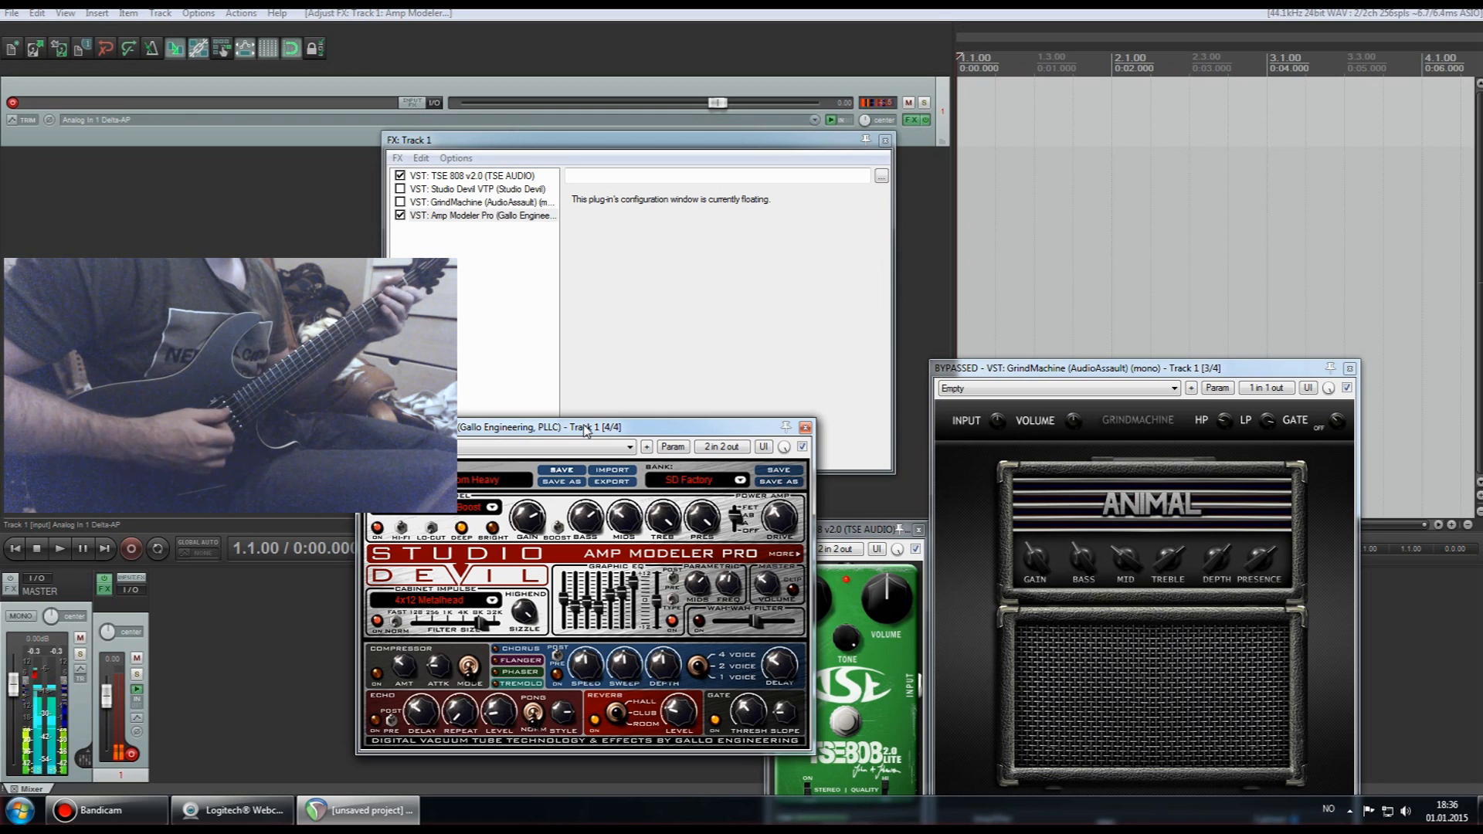
Step: Bypass Amp Modeler Pro and re-enable Studio Devil VTP and GrindMachine in track 1's FX chain
{"action": "left_click", "coordinate": [400, 215]}
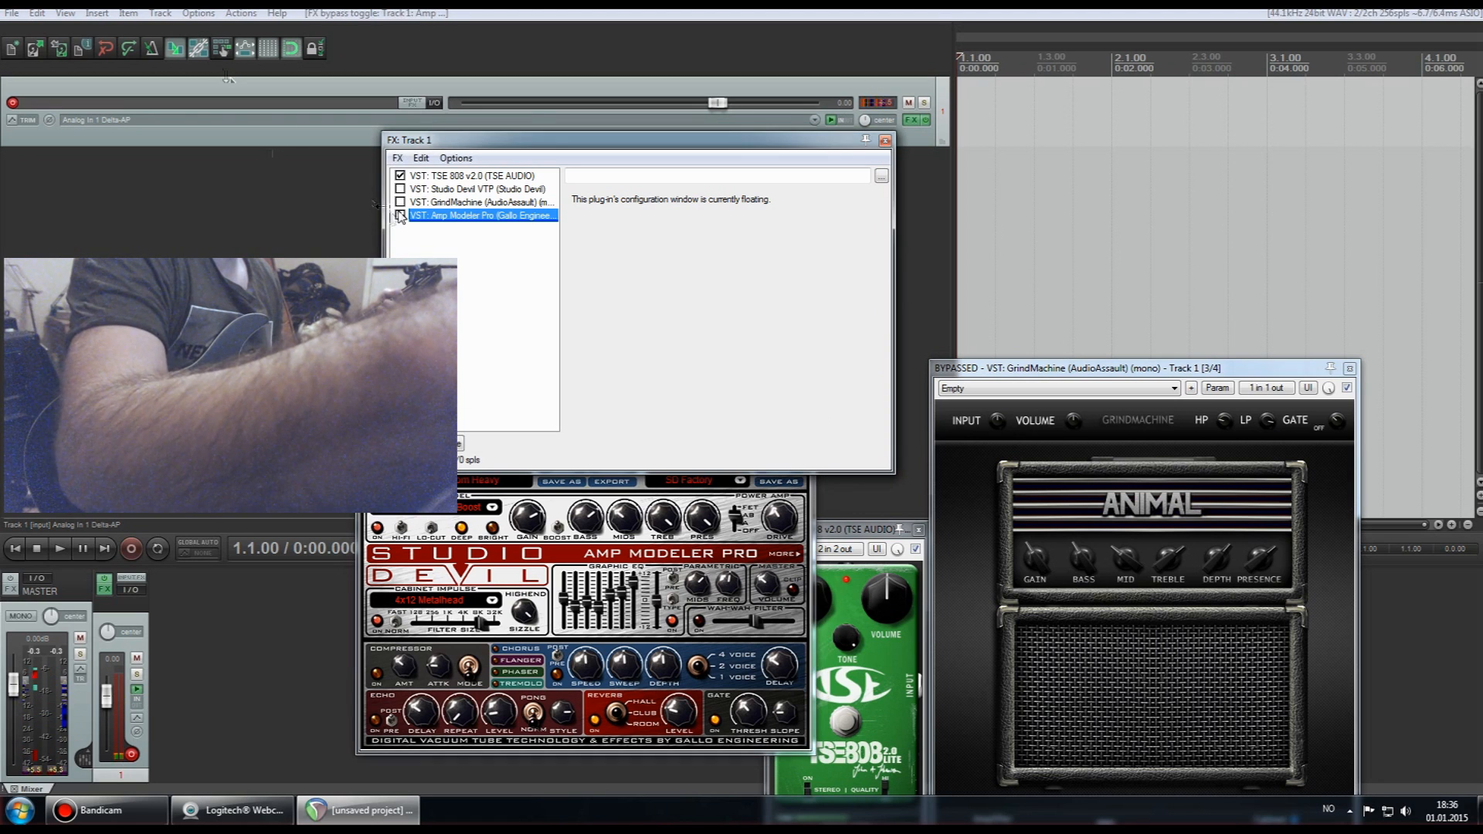
{"action": "left_click", "coordinate": [401, 201]}
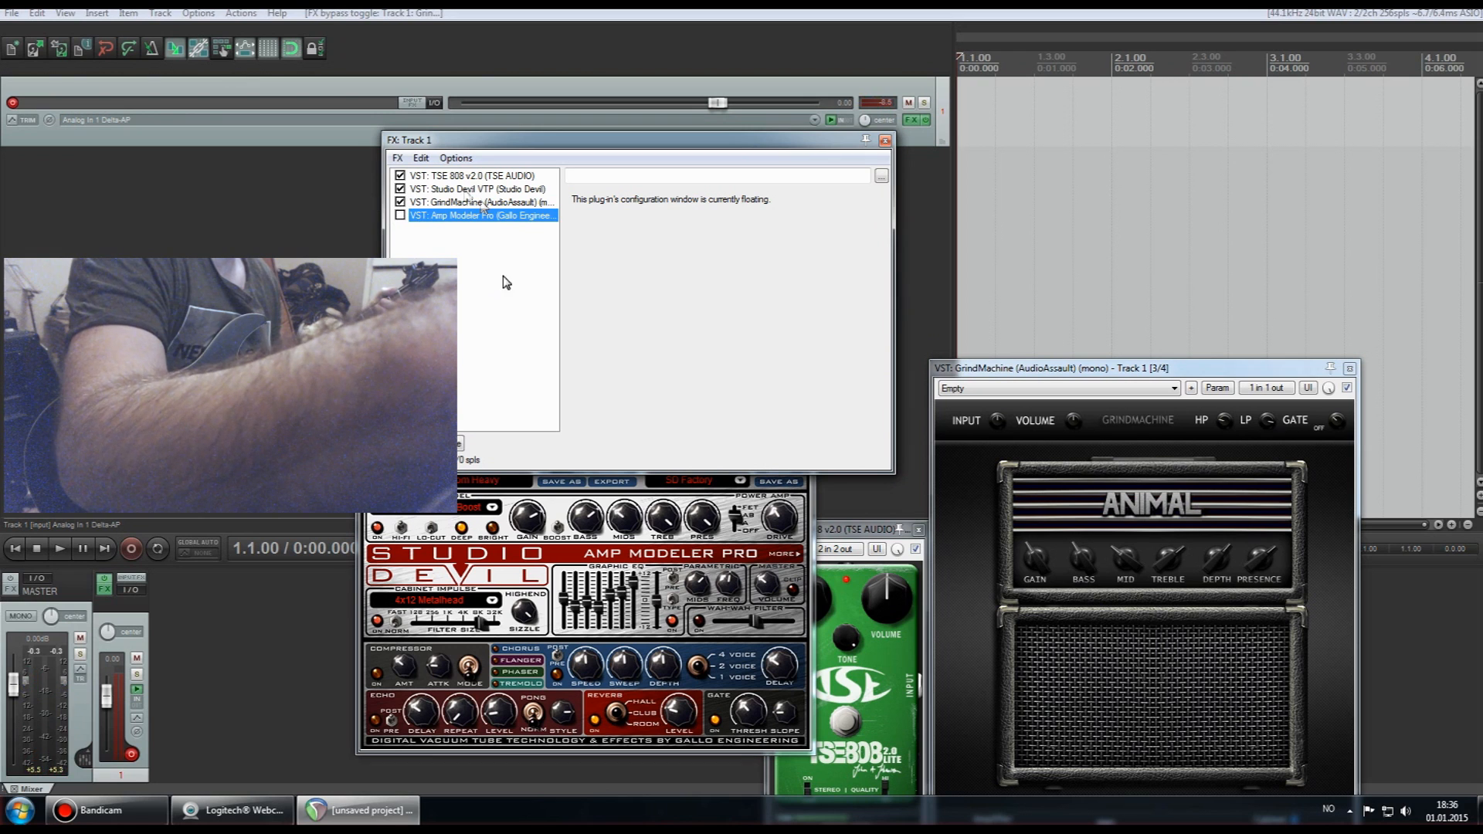